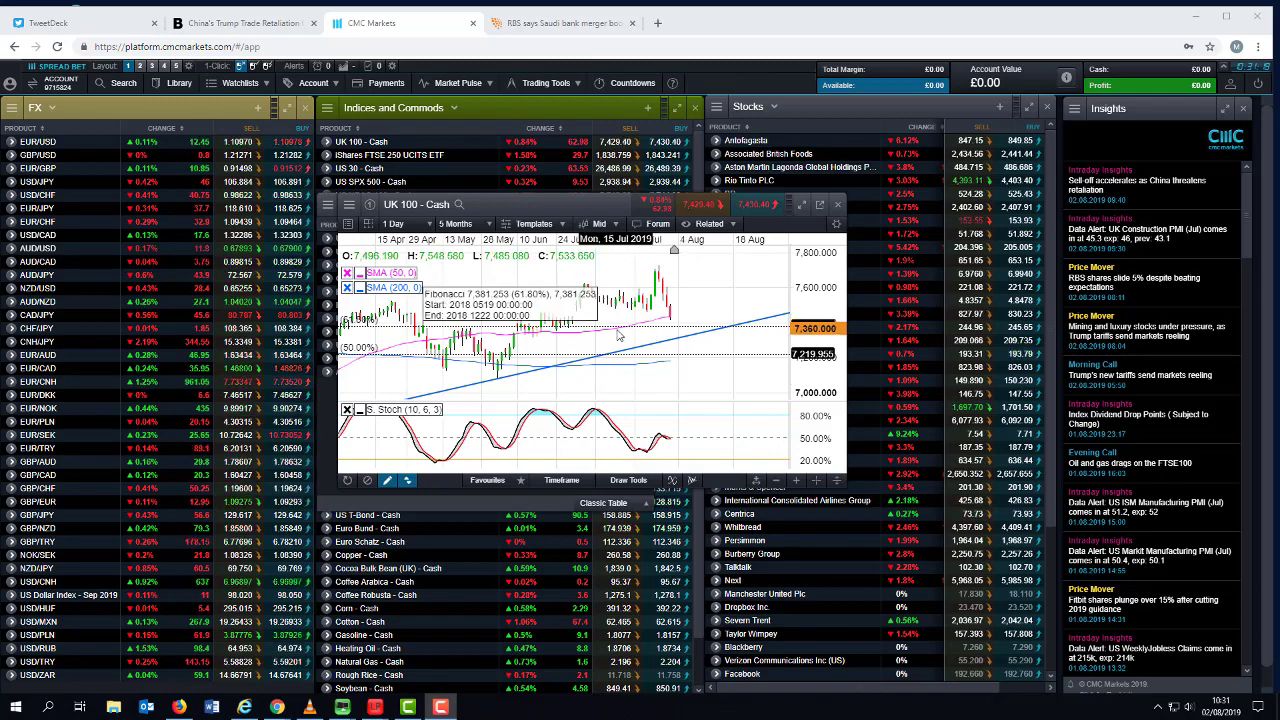
Move and enlarge the UK 100 - Cash chart, zooming to about 9 months of daily history.
scroll(618, 335, down, 3)
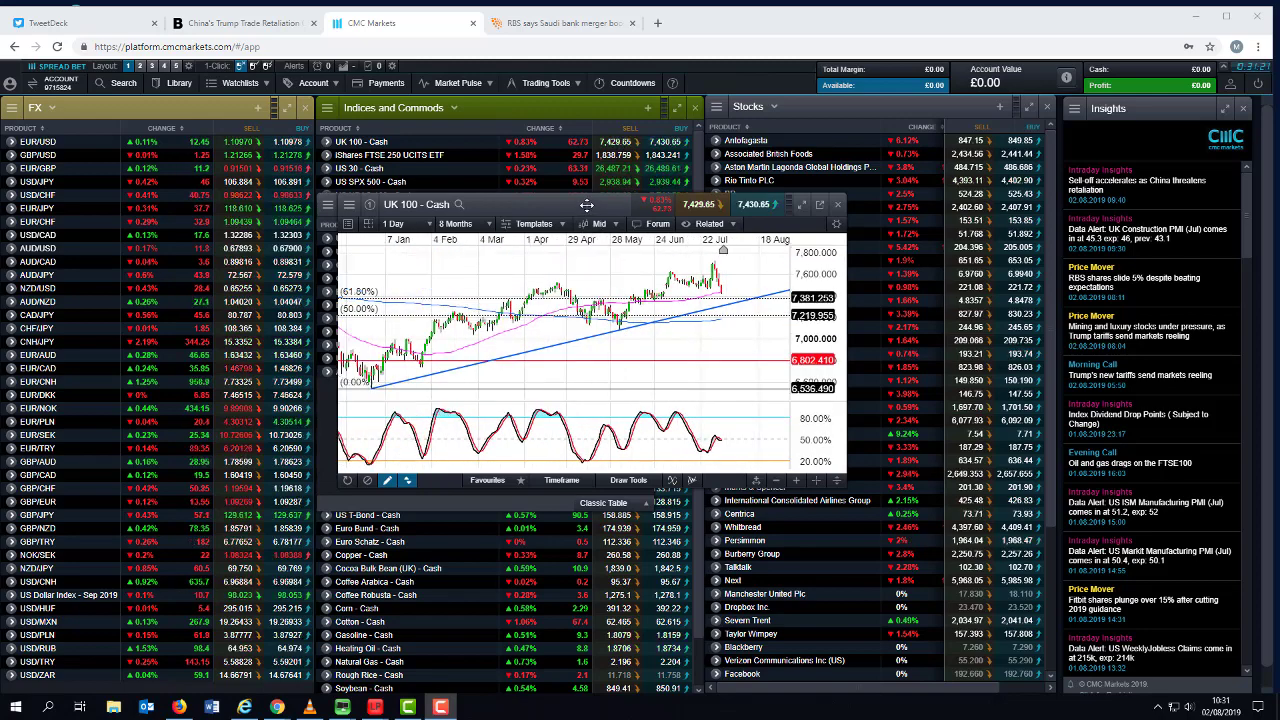
drag(587, 205, 432, 234)
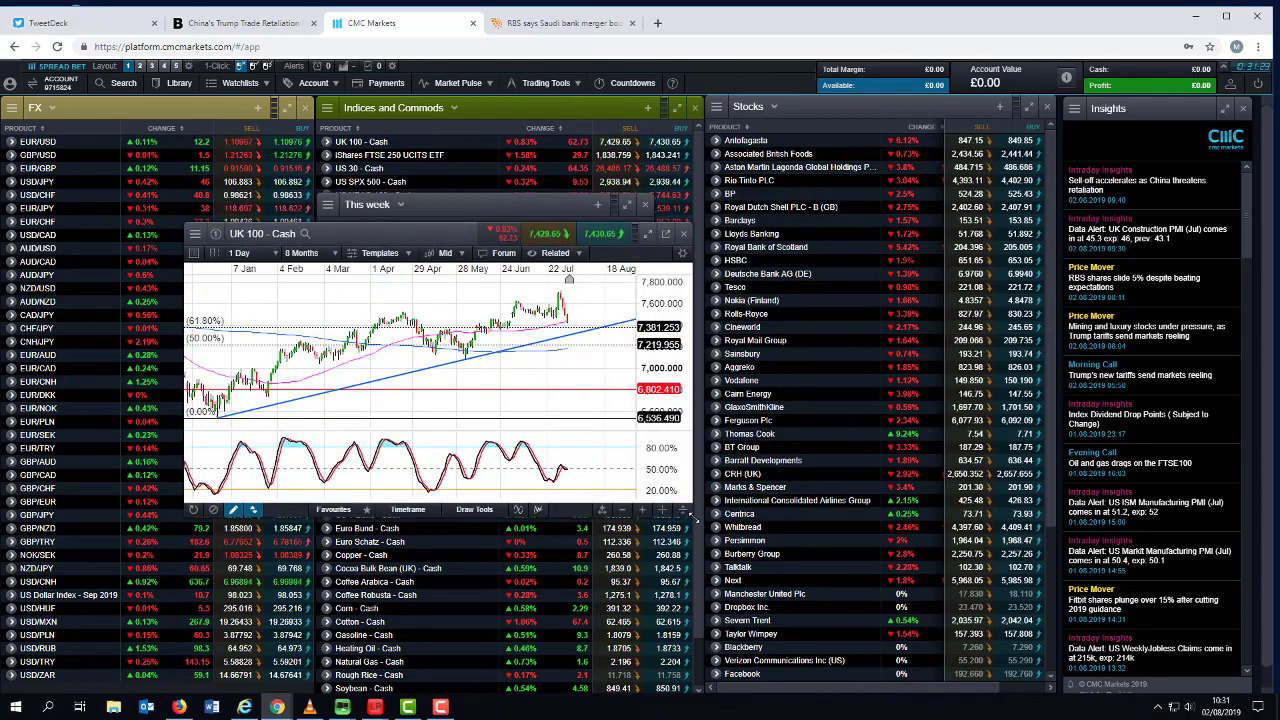
drag(695, 515, 880, 605)
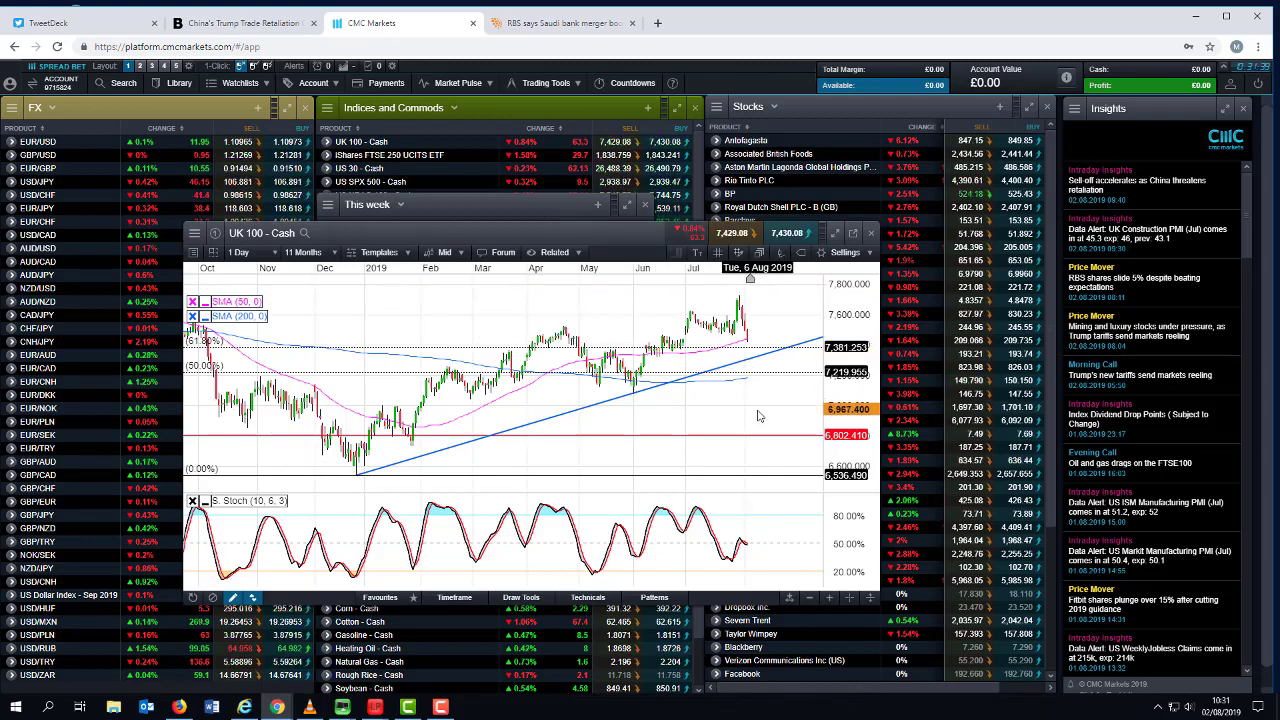
scroll(758, 416, up, 4)
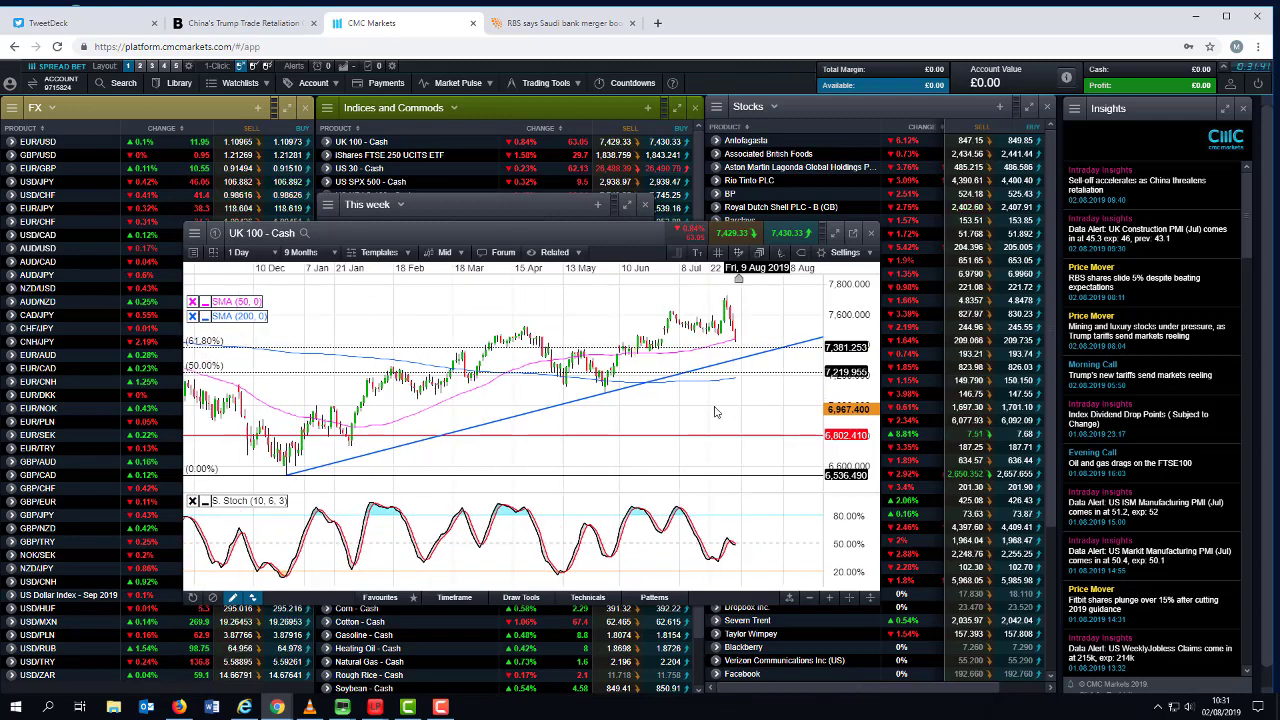
scroll(729, 384, down, 2)
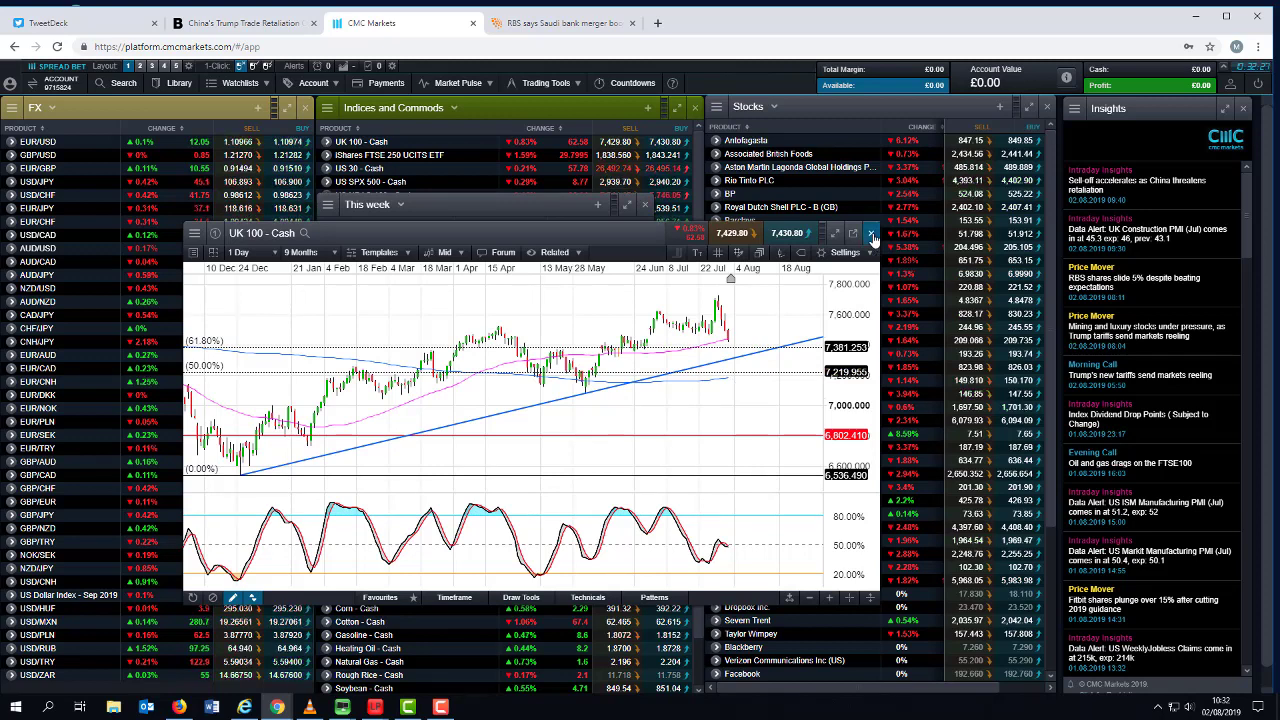
Swap the UK 100 chart for an enlarged, repositioned Germany 30 - Cash chart, then close it.
click(871, 236)
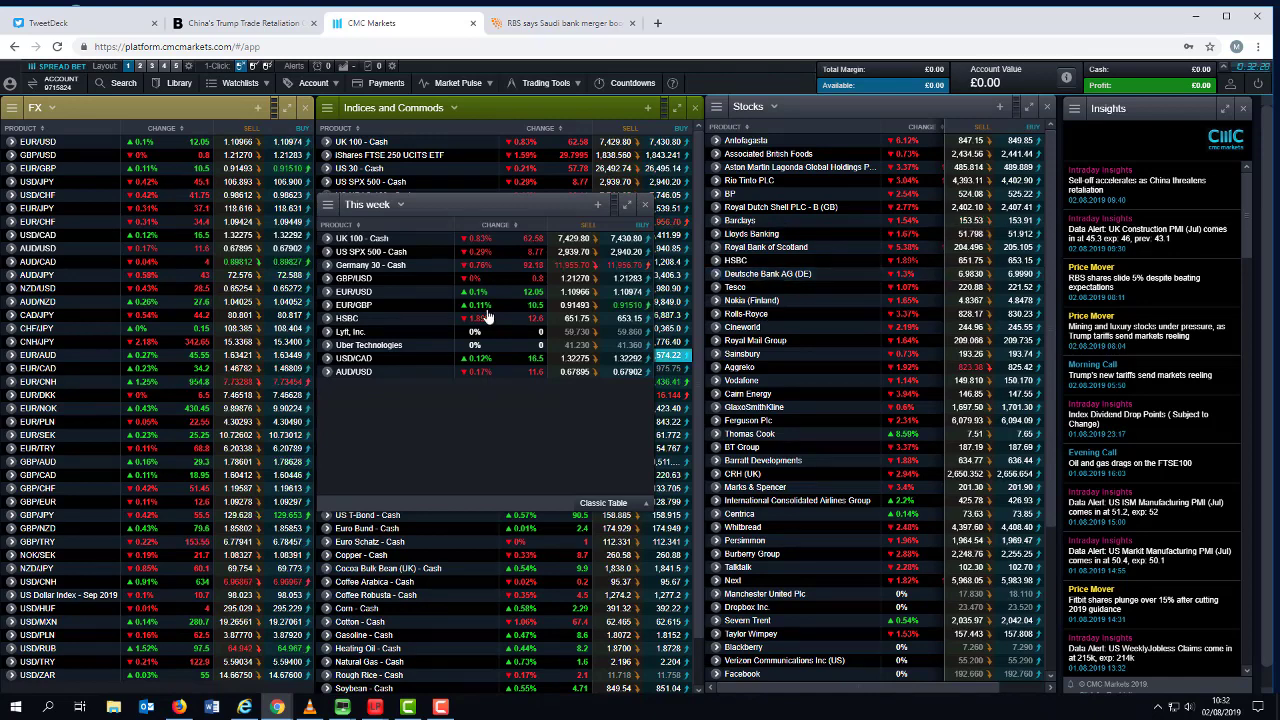
double_click(394, 273)
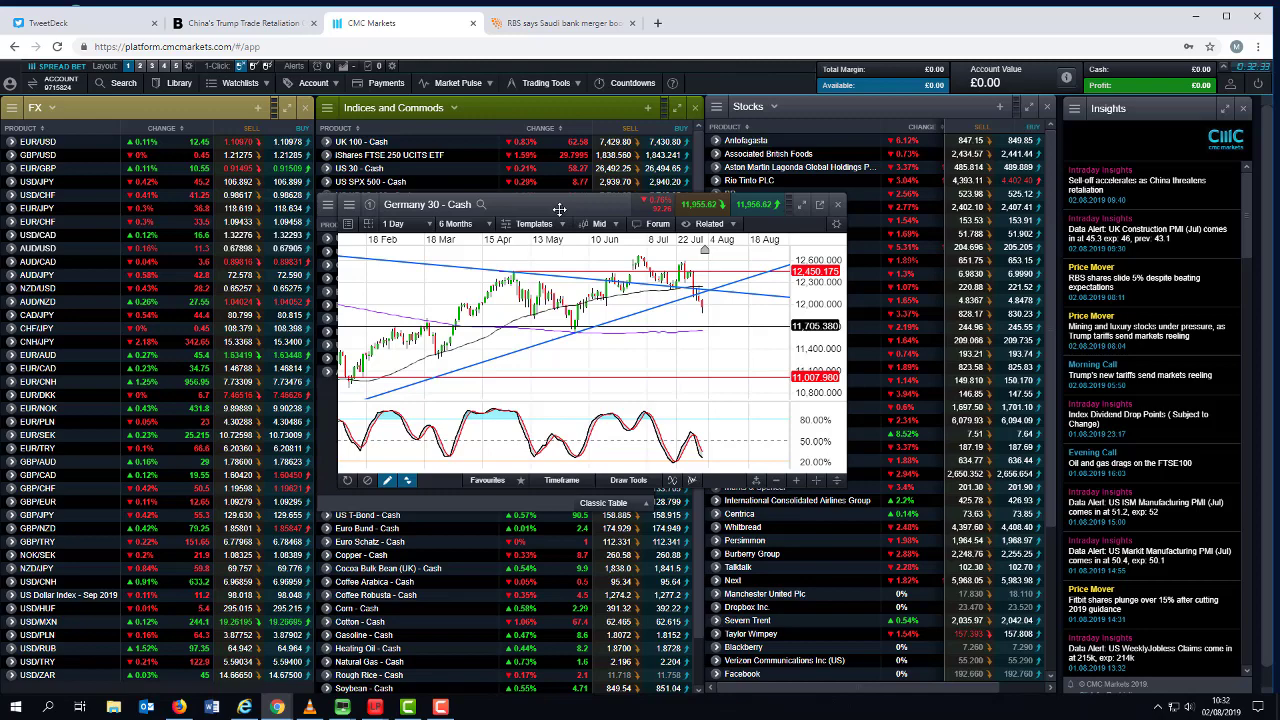
drag(559, 209, 436, 214)
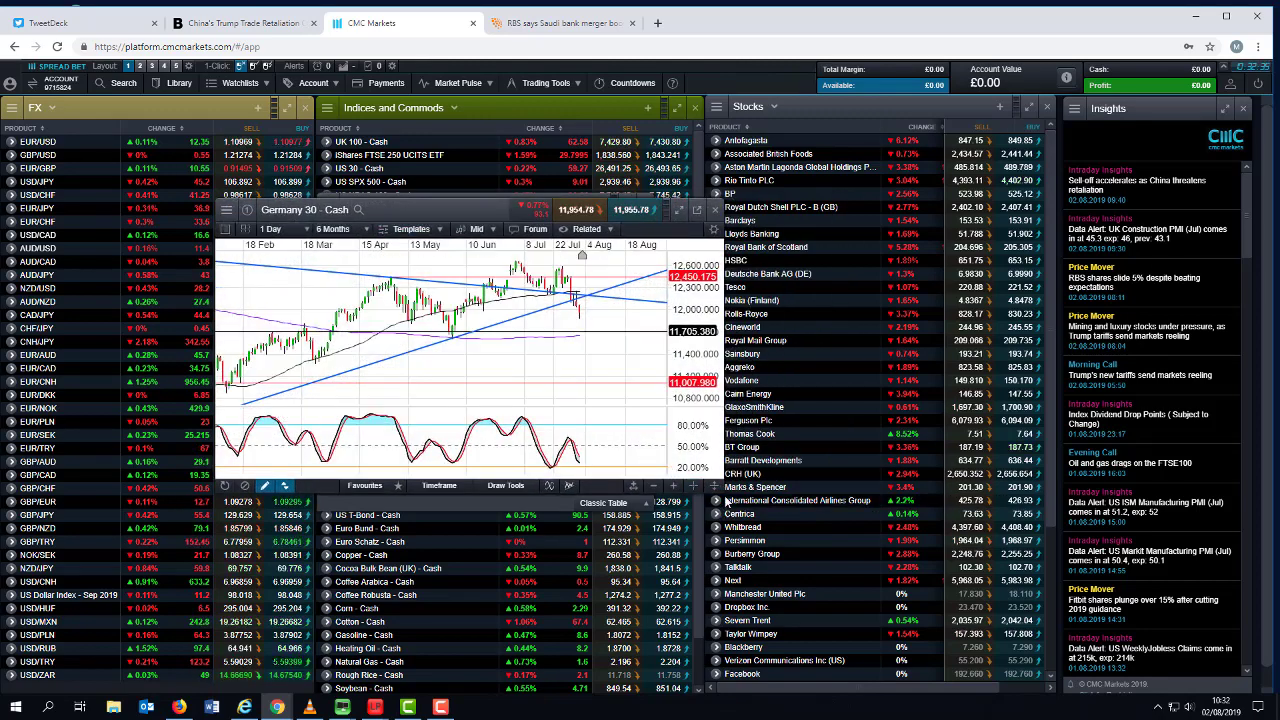
drag(721, 491, 870, 615)
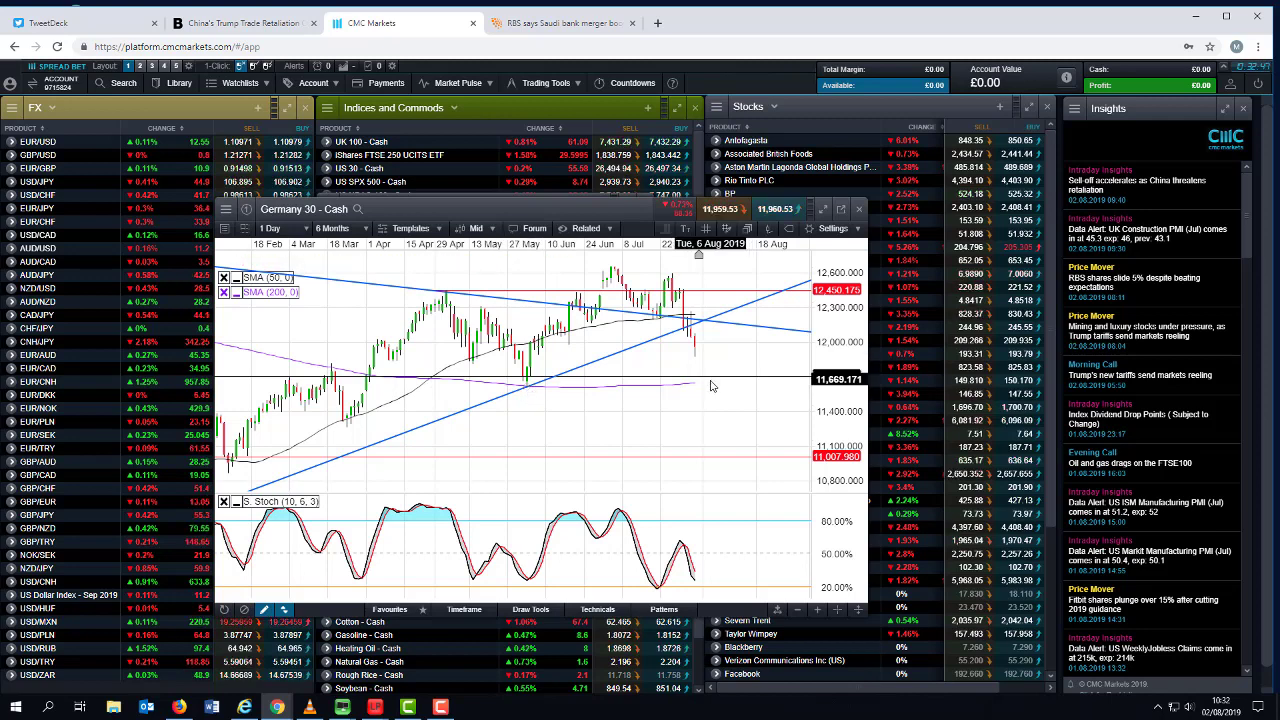
click(860, 210)
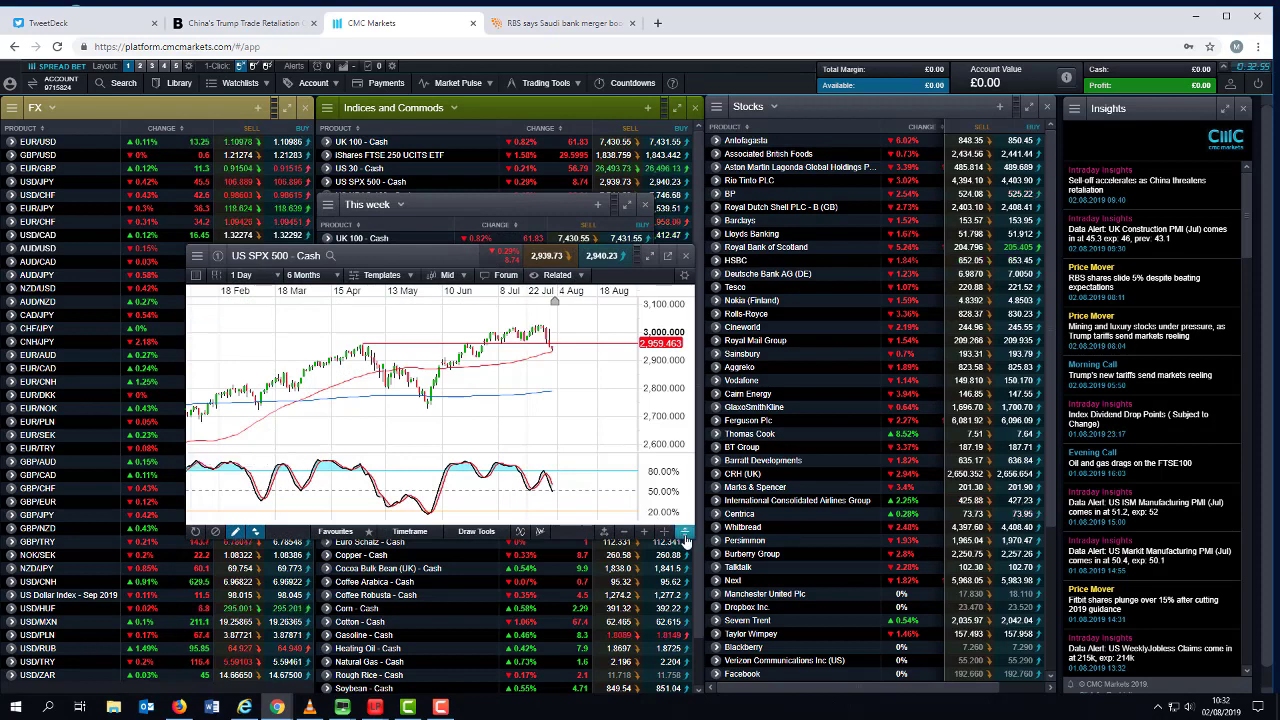
Enlarge the US SPX 500 - Cash chart, zoom its time range, then close it.
drag(683, 537, 824, 584)
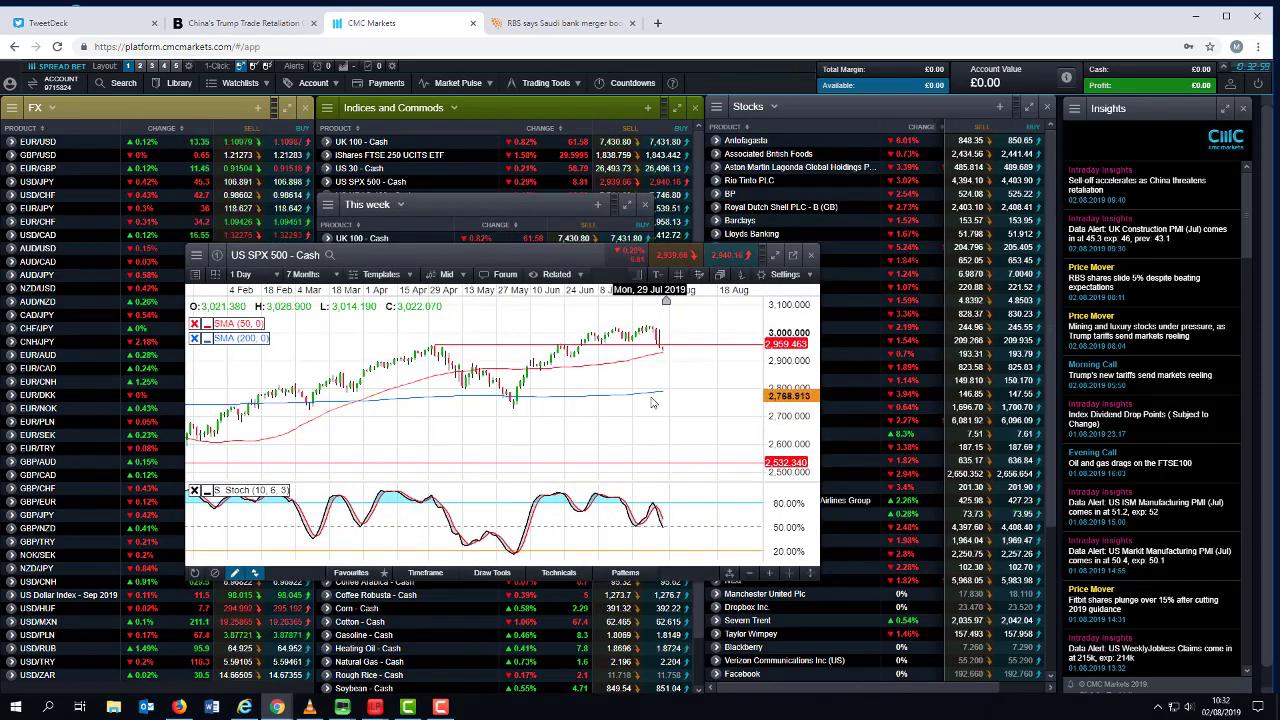
scroll(566, 395, down, 1)
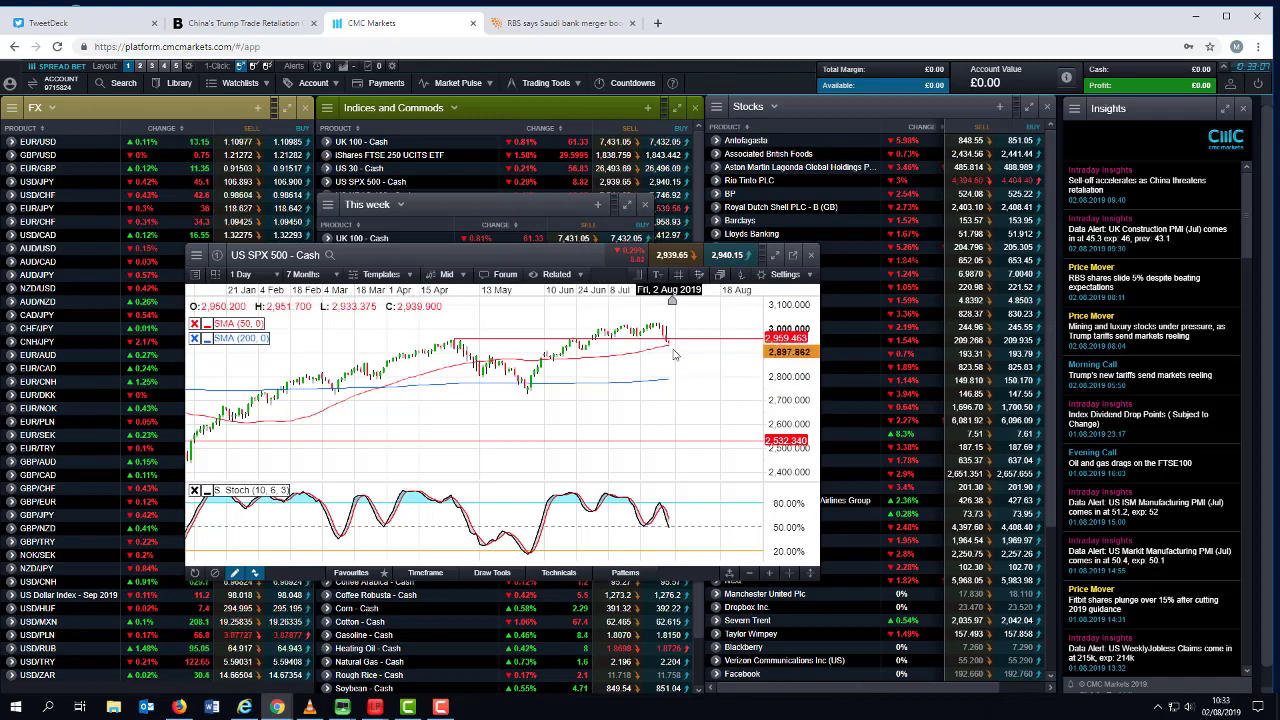
scroll(672, 355, down, 3)
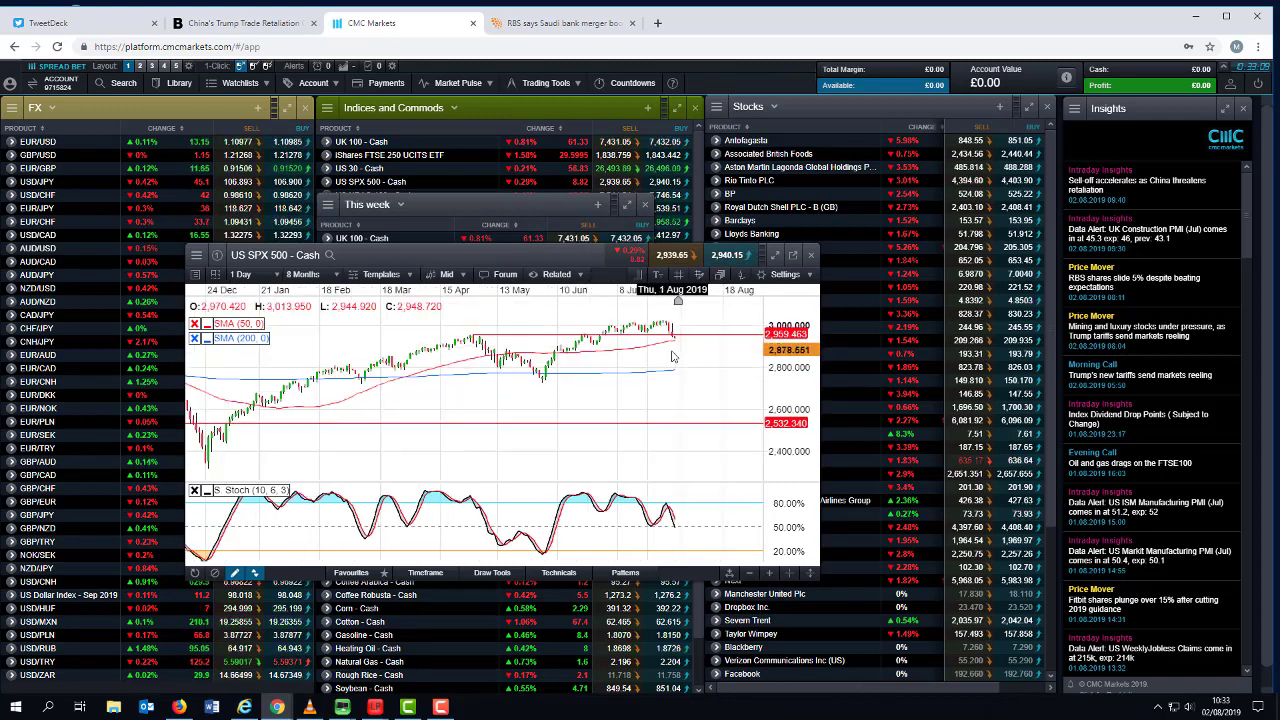
scroll(670, 360, up, 2)
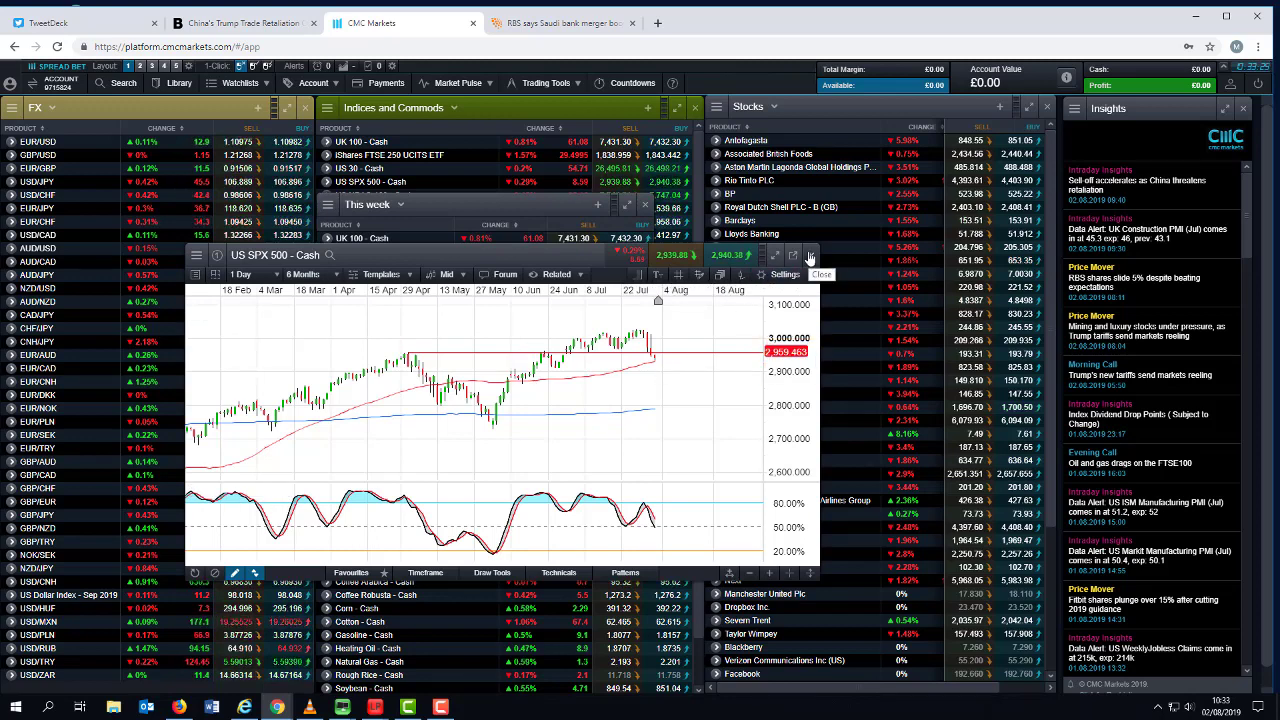
click(810, 257)
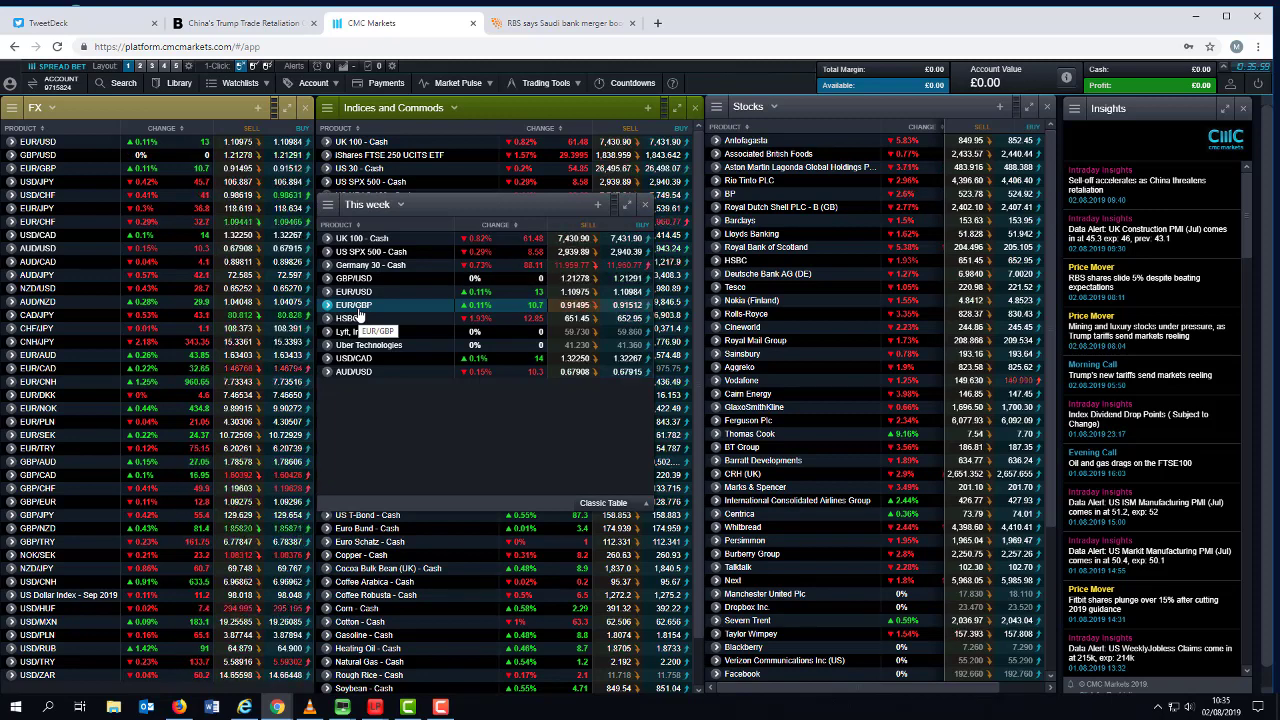
click(352, 279)
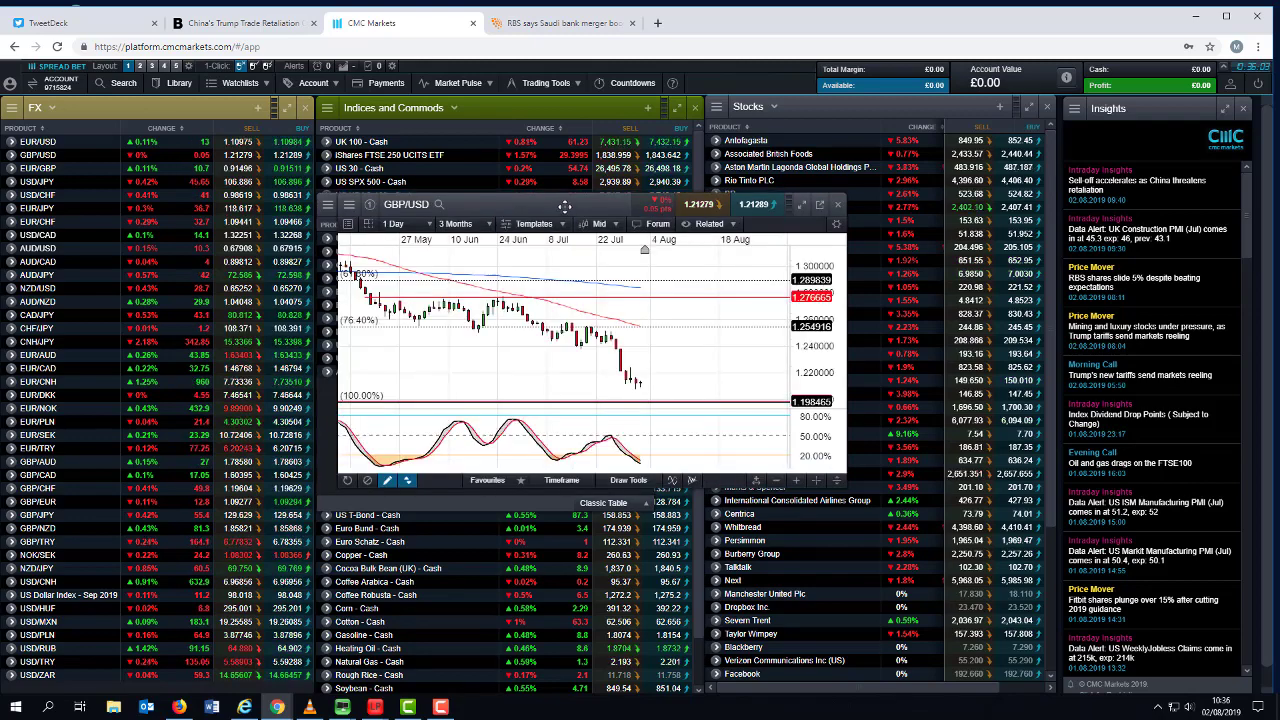
drag(544, 217, 518, 230)
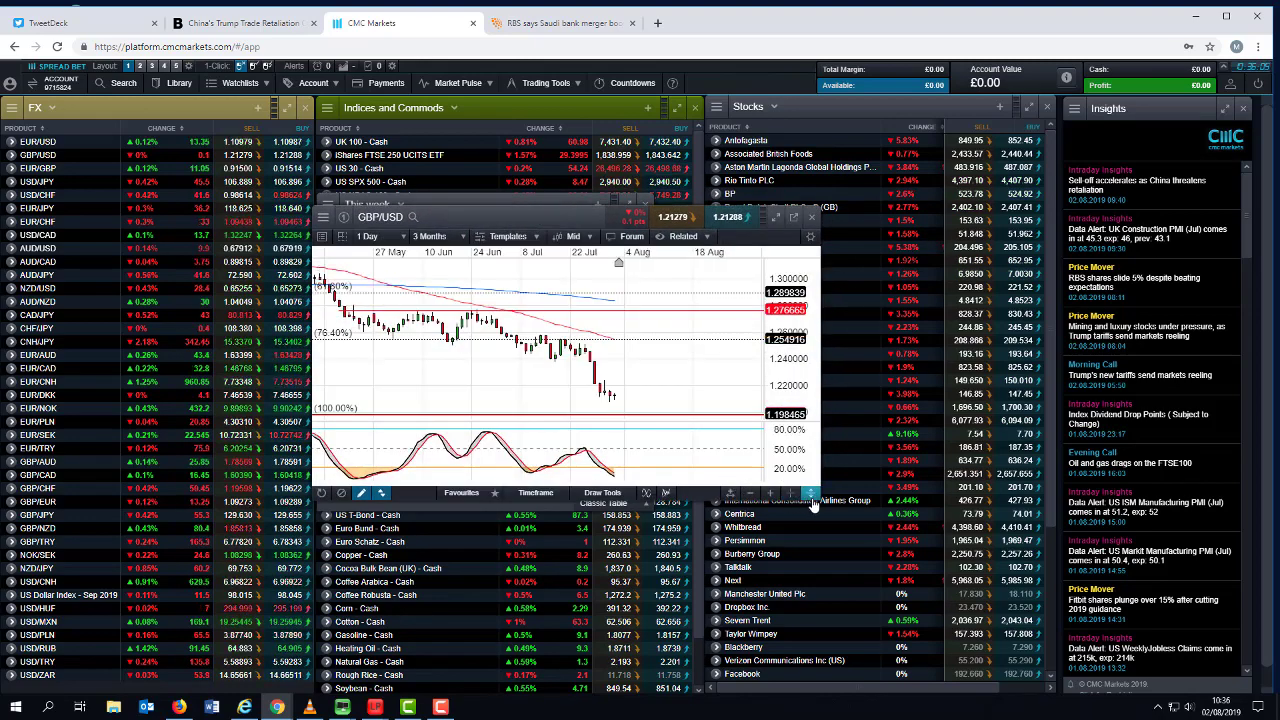
drag(818, 494, 935, 598)
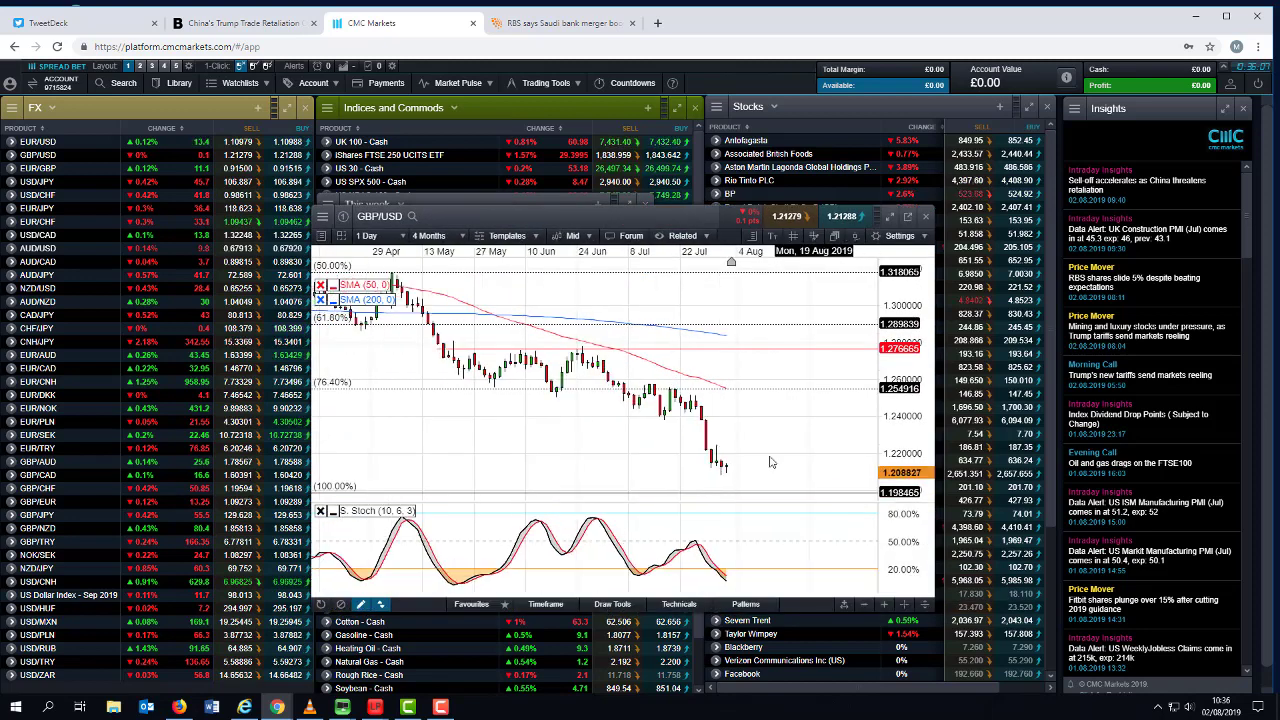
scroll(724, 444, down, 1)
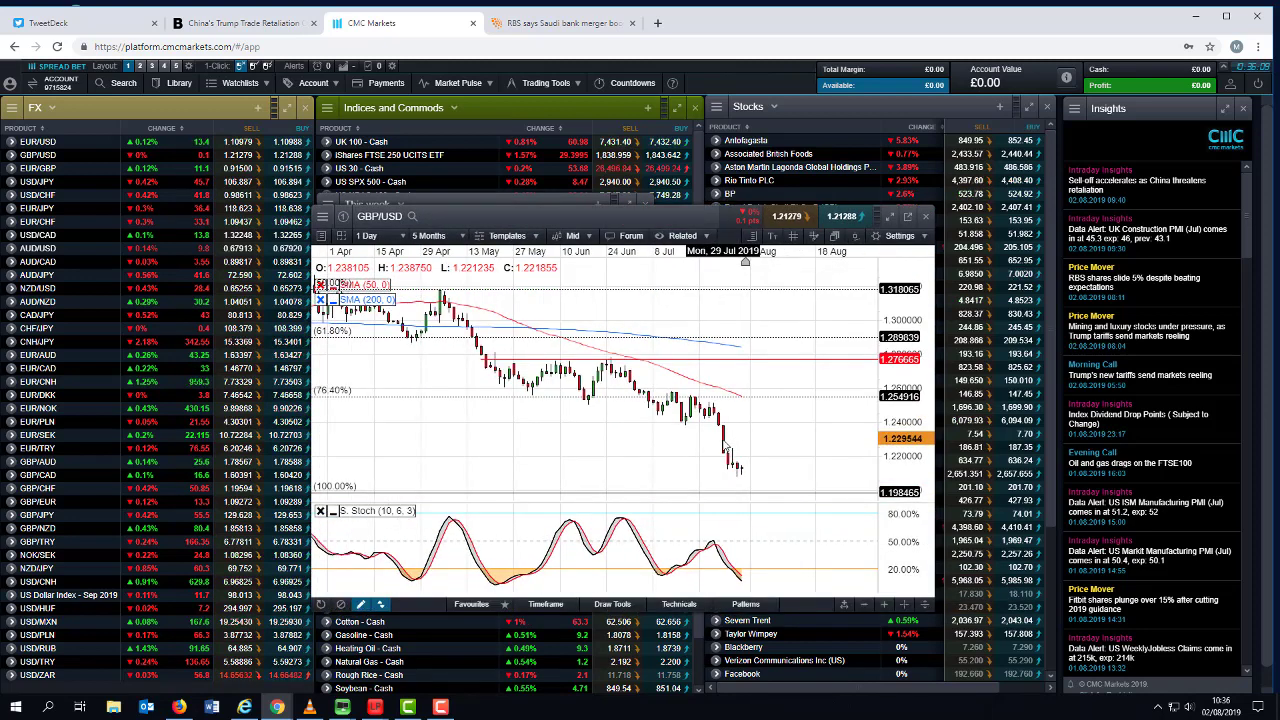
scroll(690, 432, down, 1)
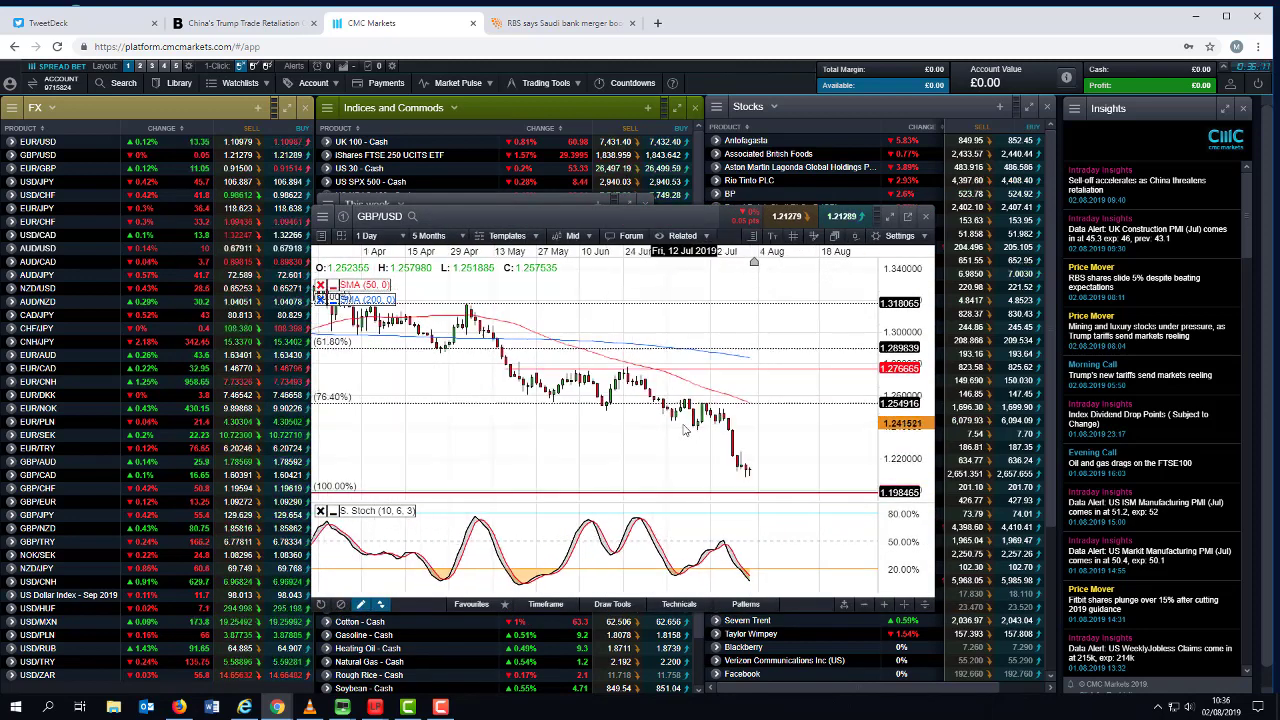
scroll(686, 430, down, 1)
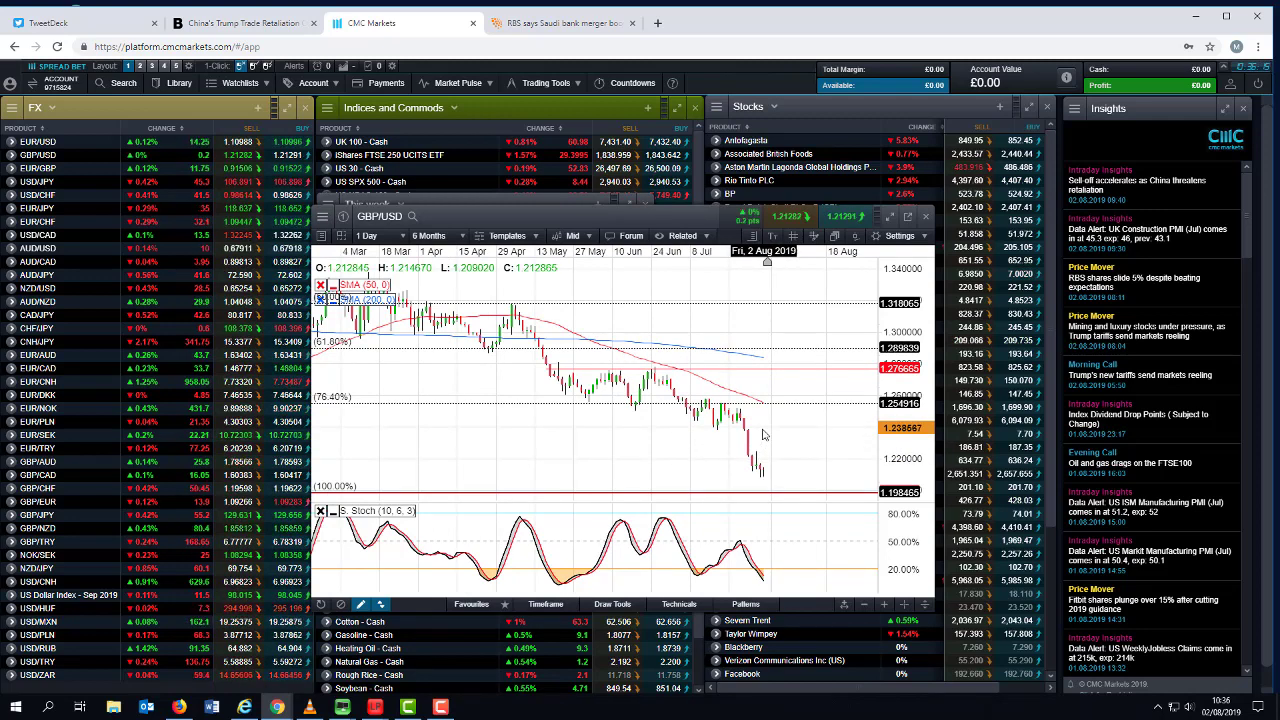
scroll(716, 404, down, 1)
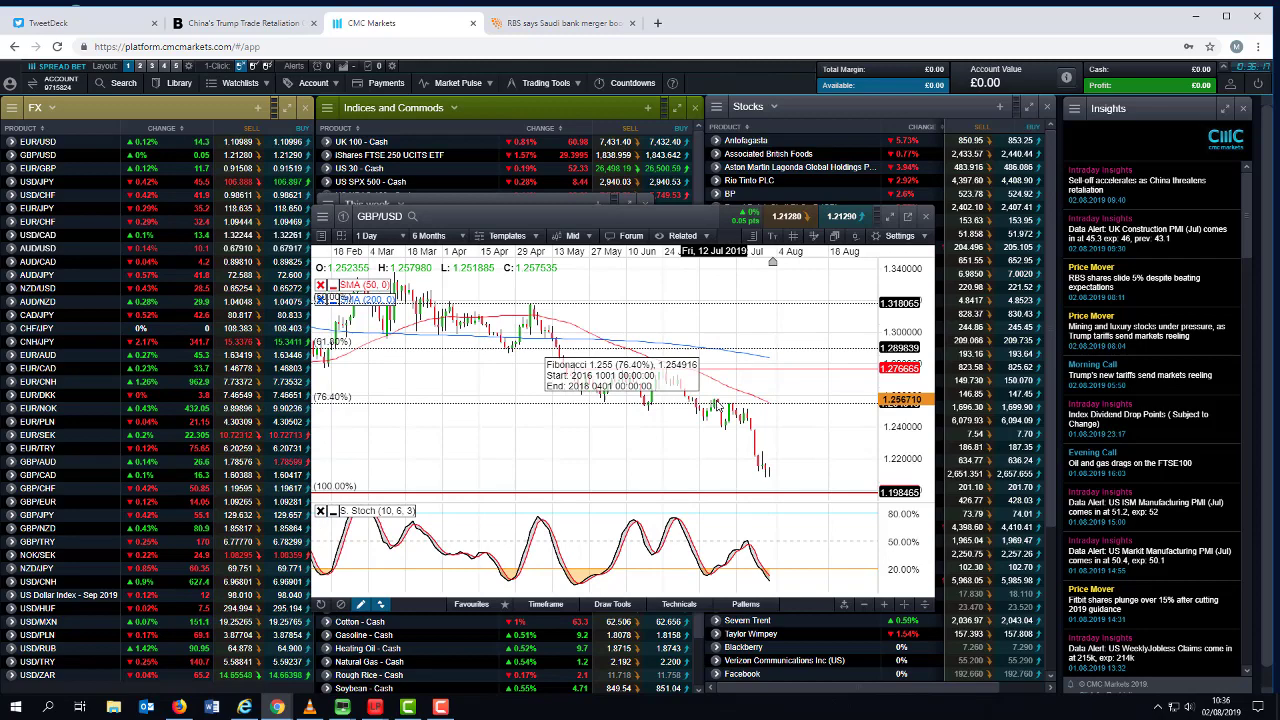
scroll(716, 404, down, 5)
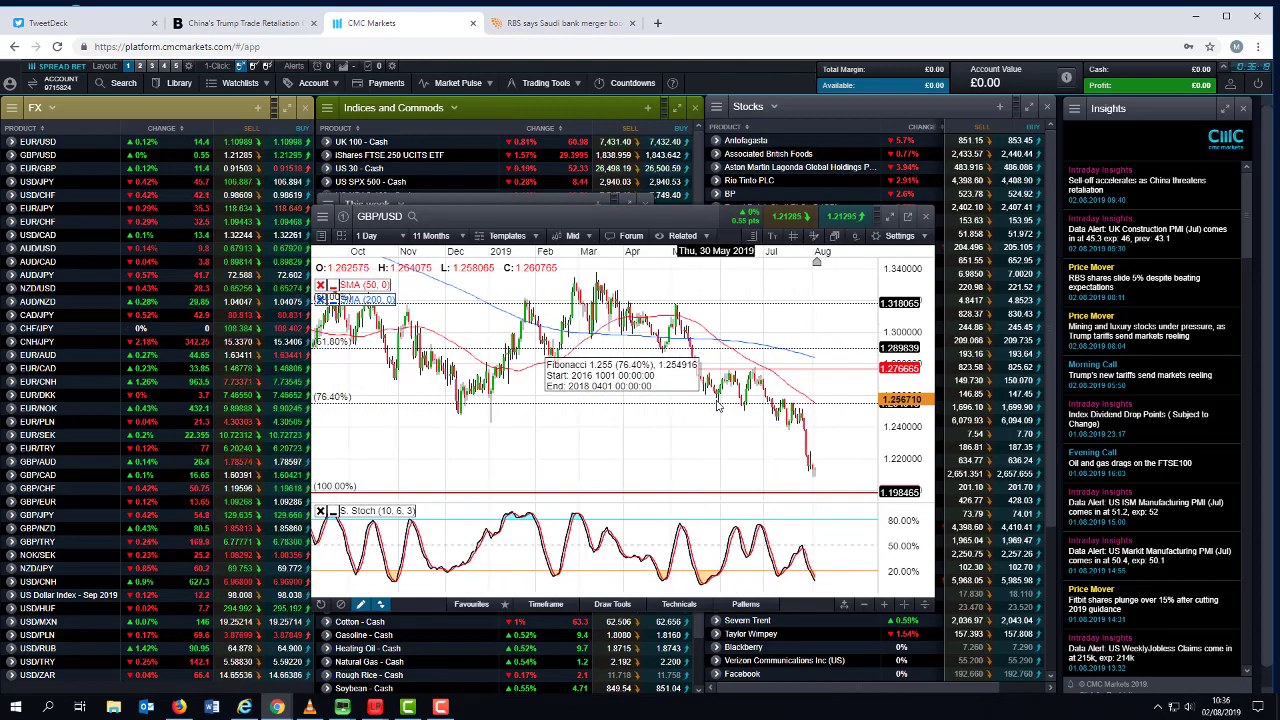
scroll(716, 404, up, 3)
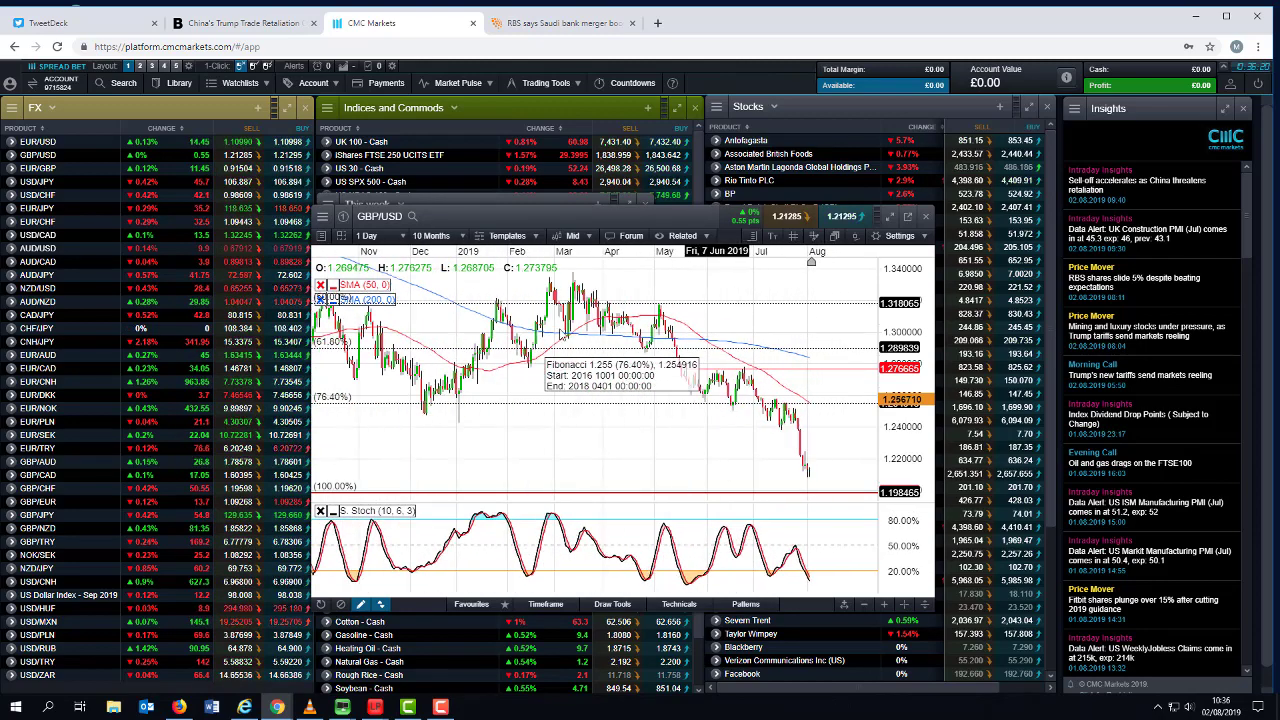
click(398, 237)
click(400, 522)
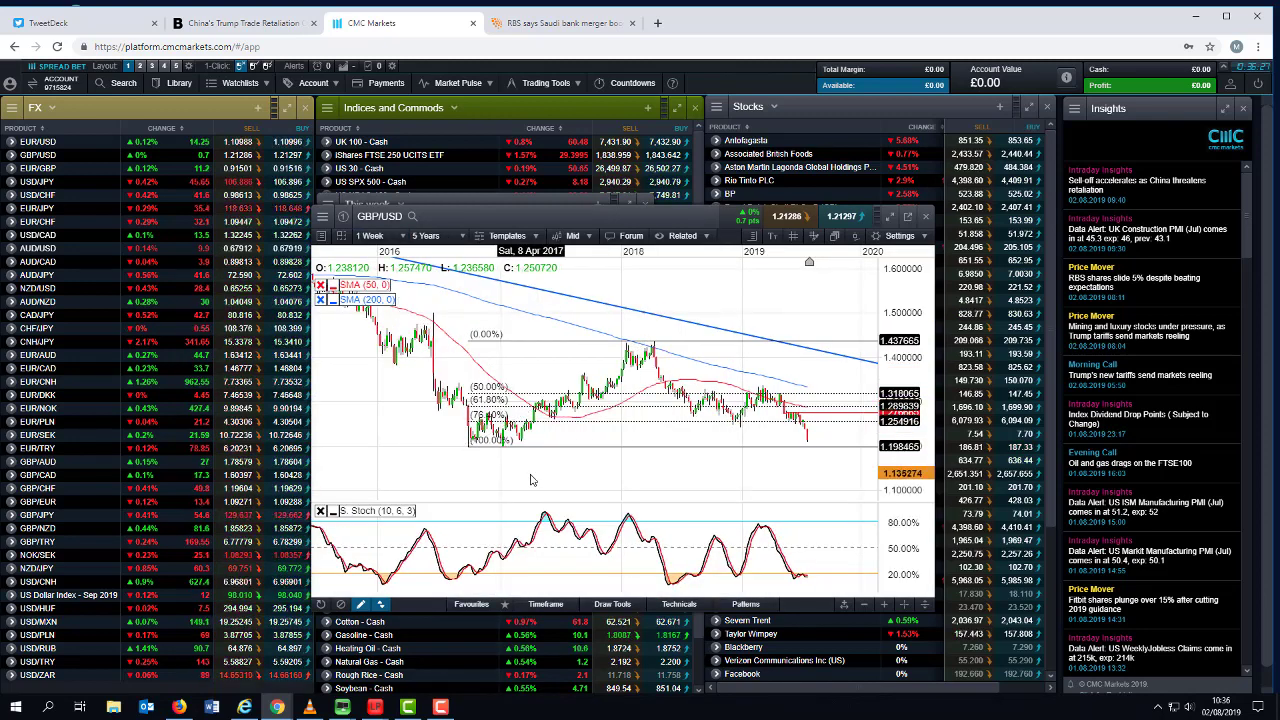
scroll(618, 465, up, 1)
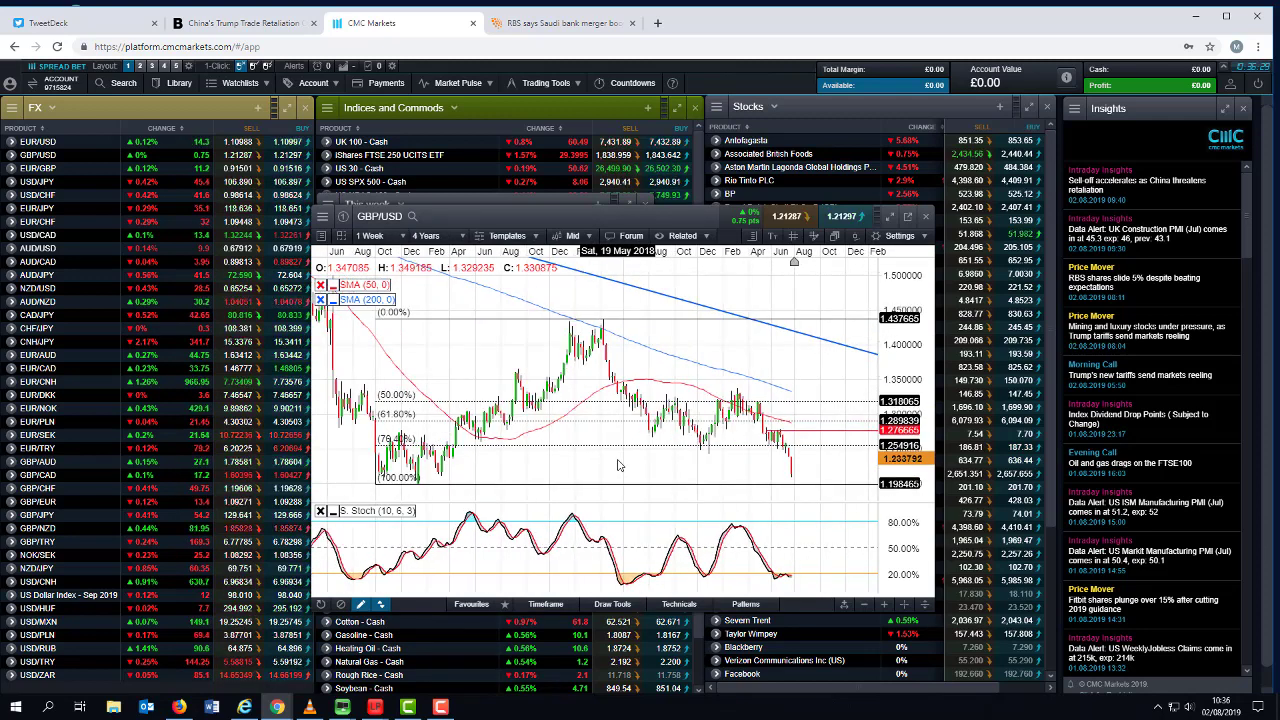
scroll(618, 465, up, 1)
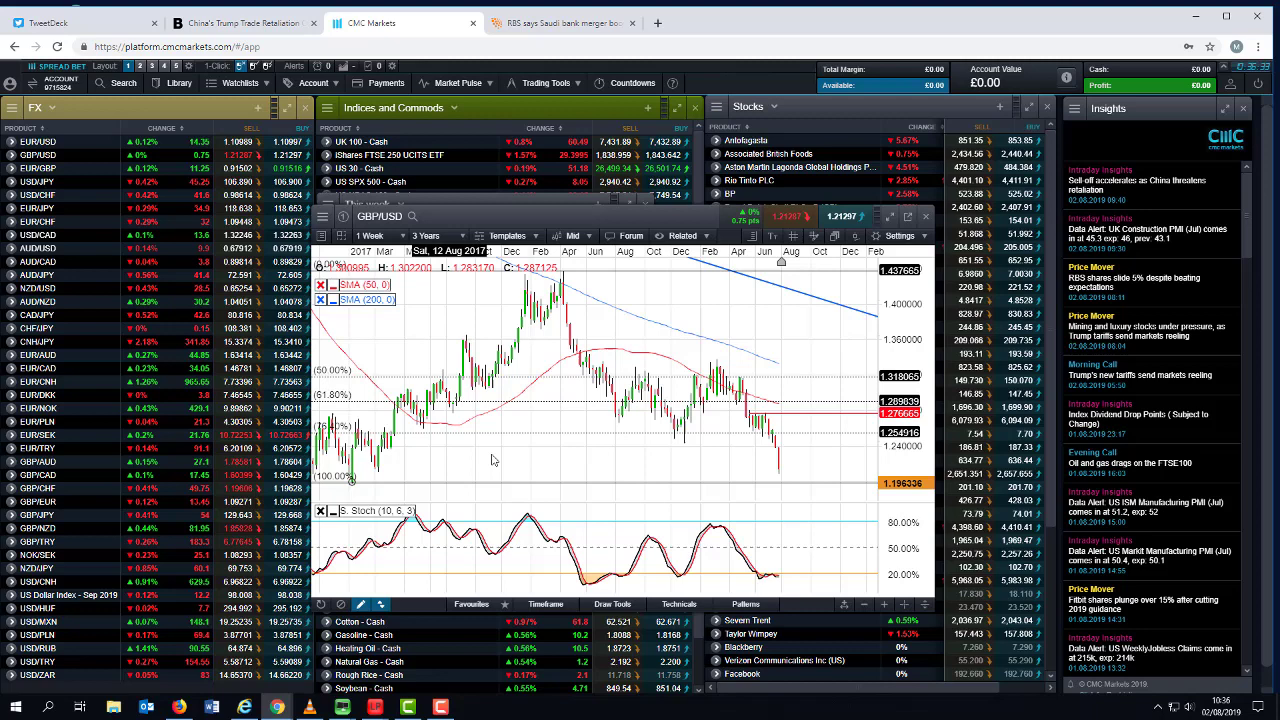
scroll(507, 457, down, 1)
scroll(507, 457, down, 1)
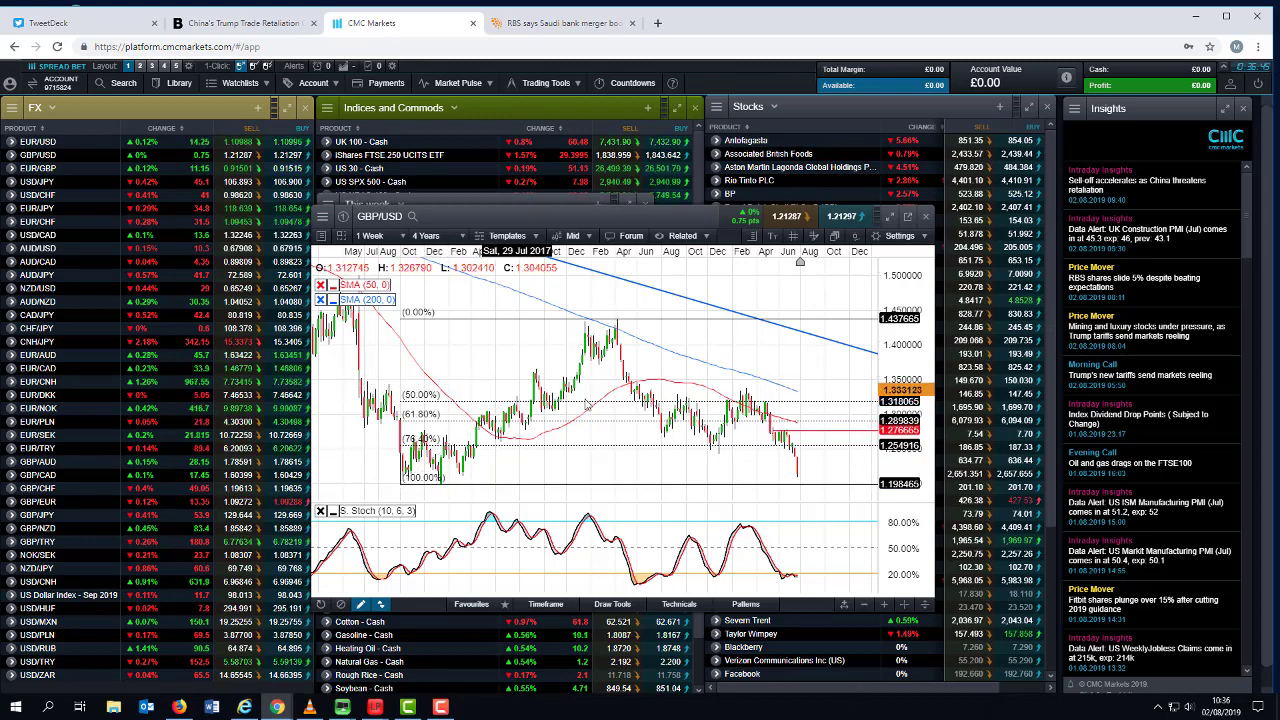
scroll(605, 384, up, 2)
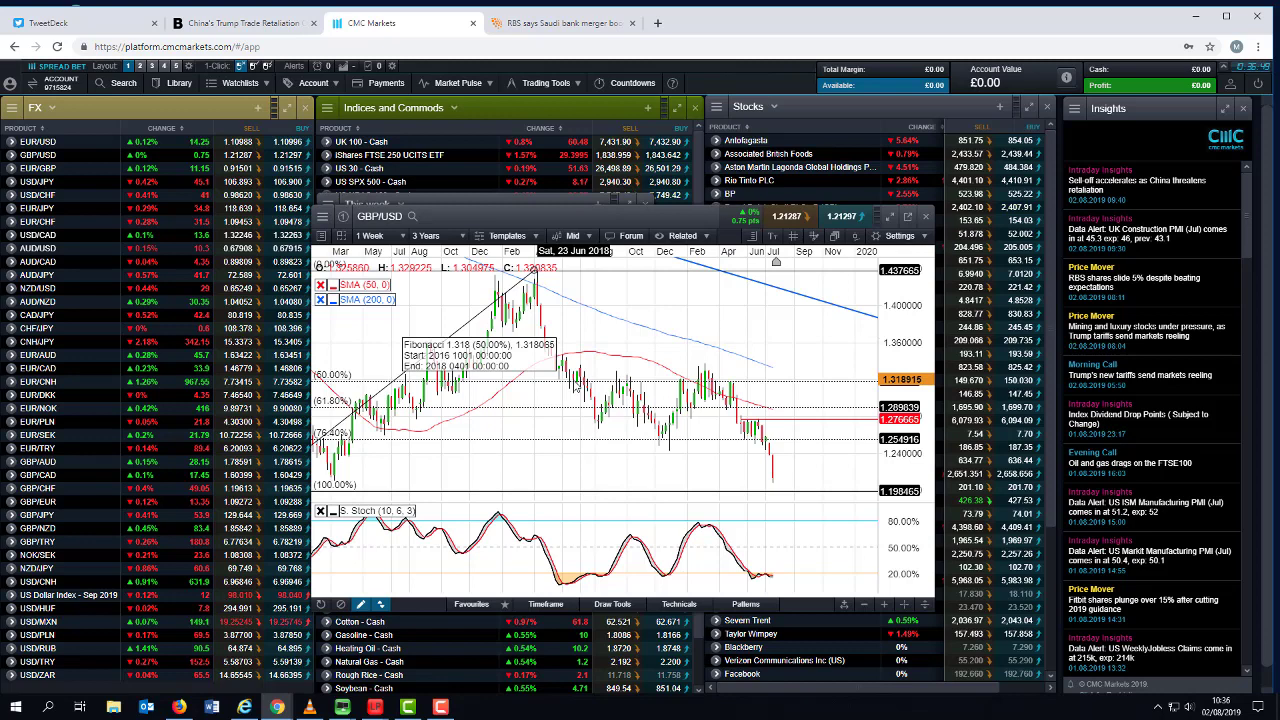
scroll(574, 387, down, 1)
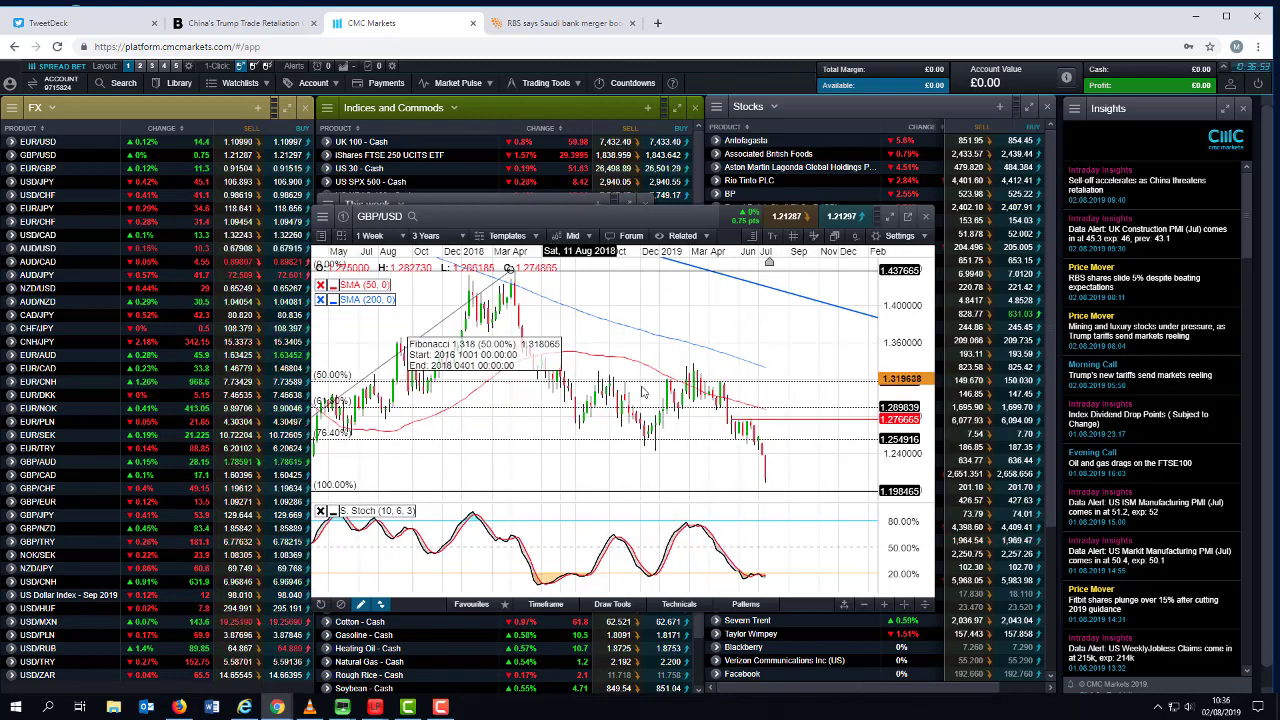
scroll(679, 388, down, 1)
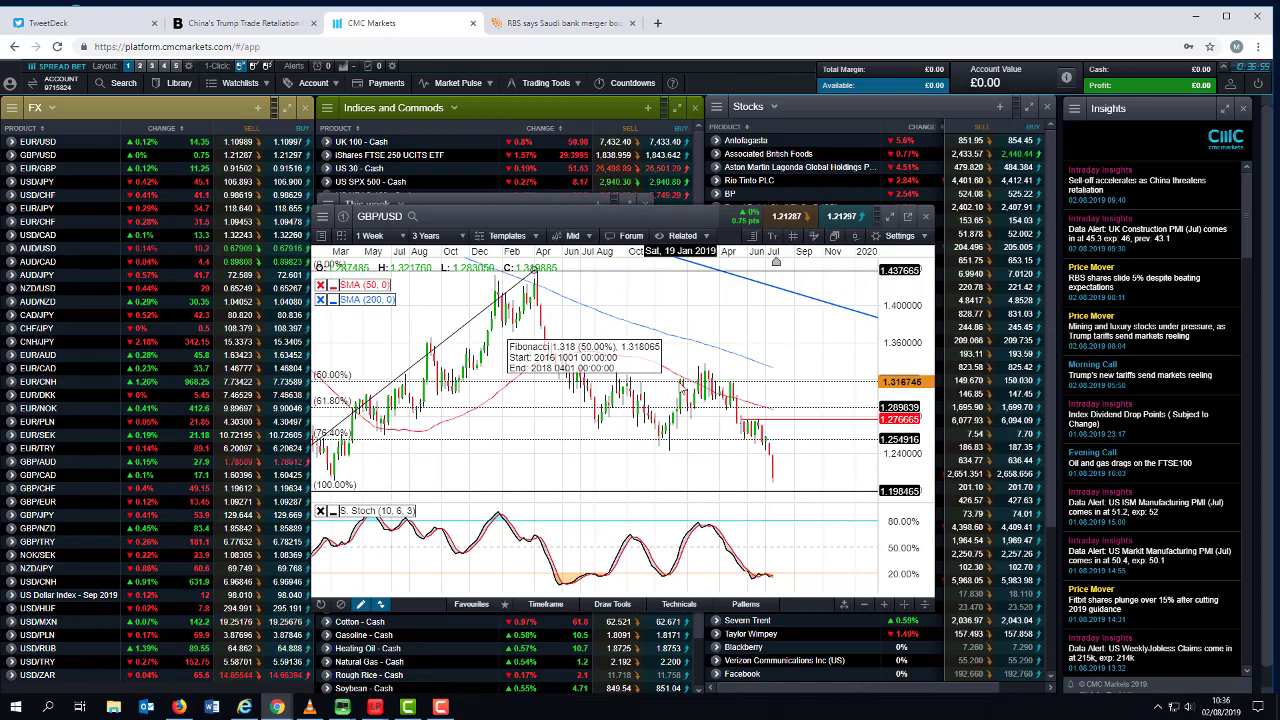
scroll(683, 391, up, 3)
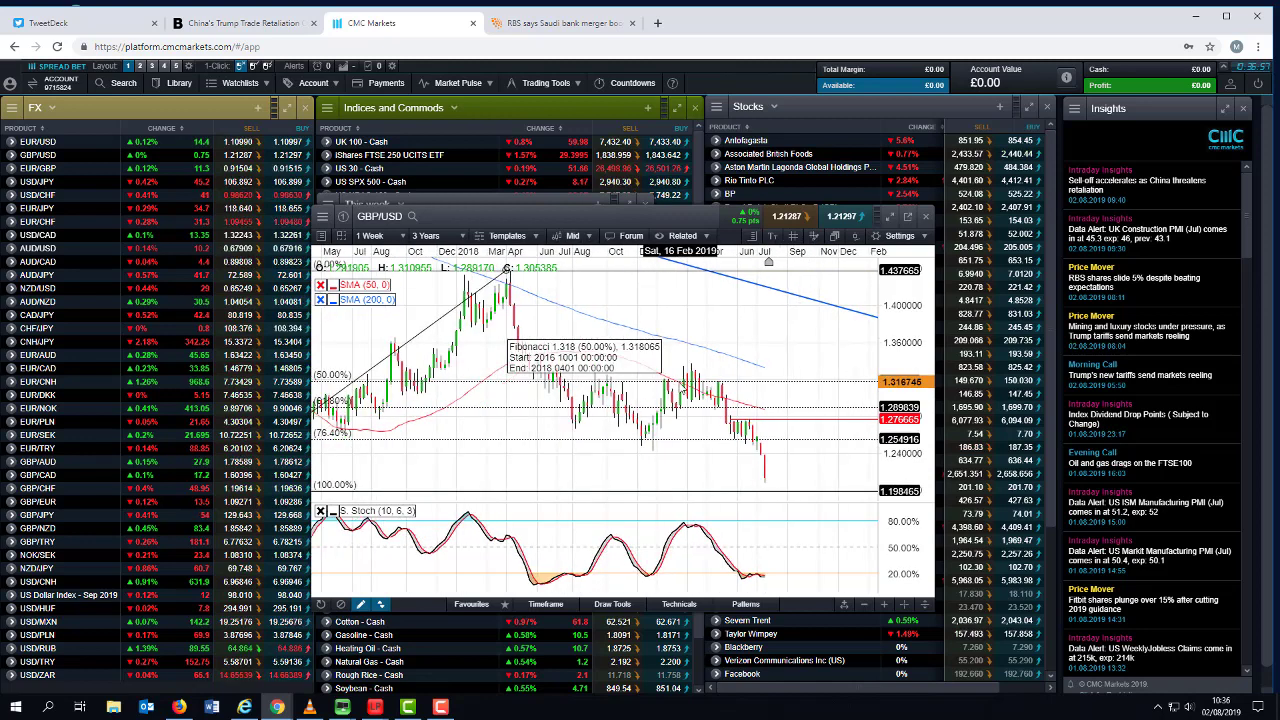
scroll(680, 386, down, 1)
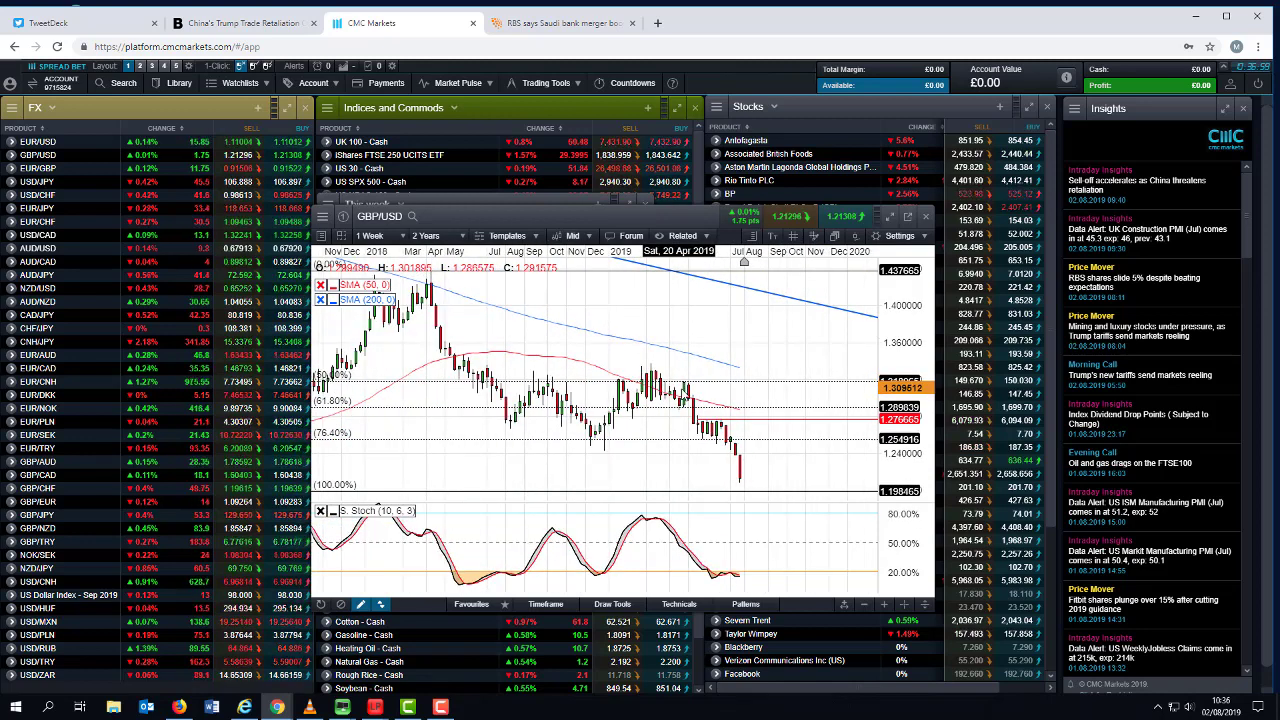
scroll(510, 322, up, 2)
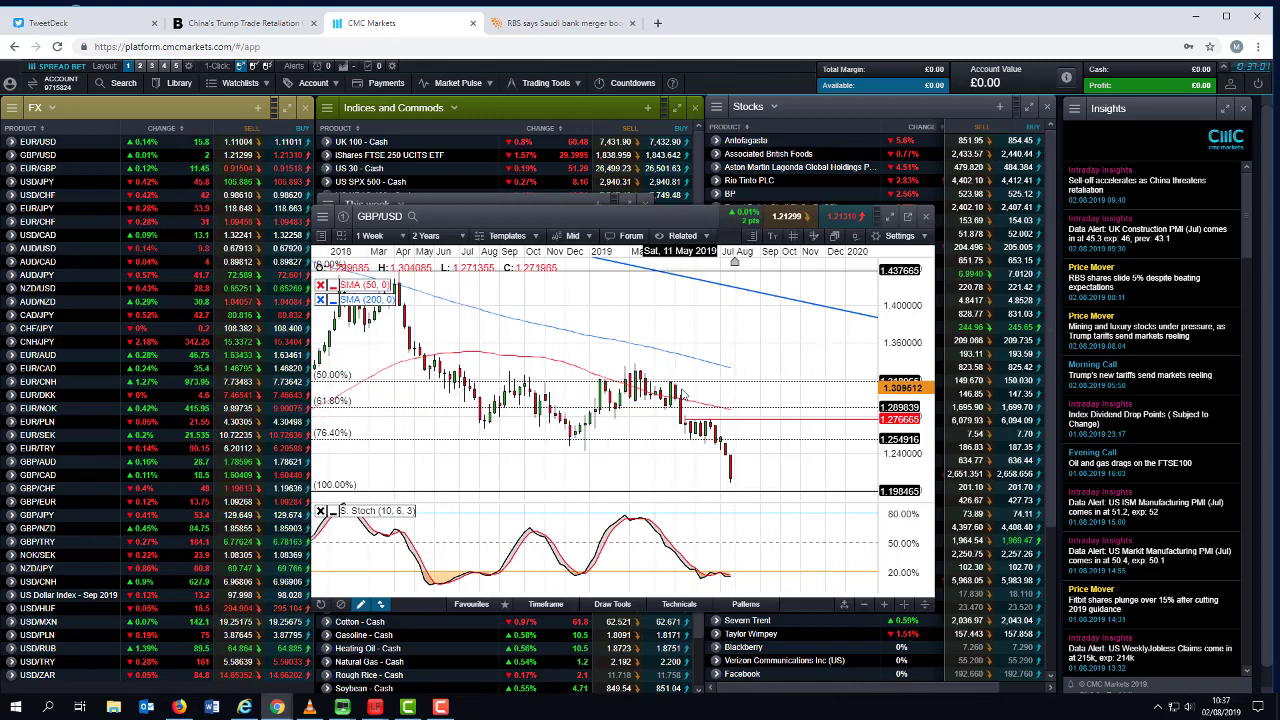
click(370, 235)
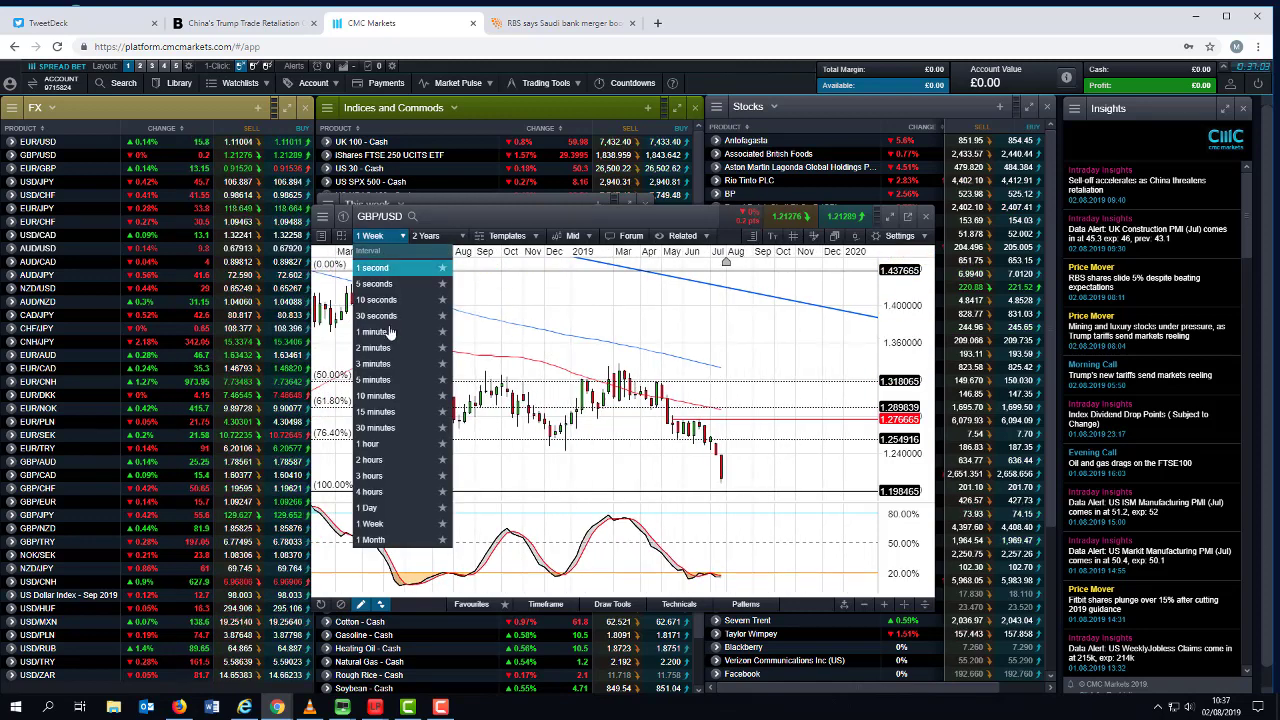
click(369, 507)
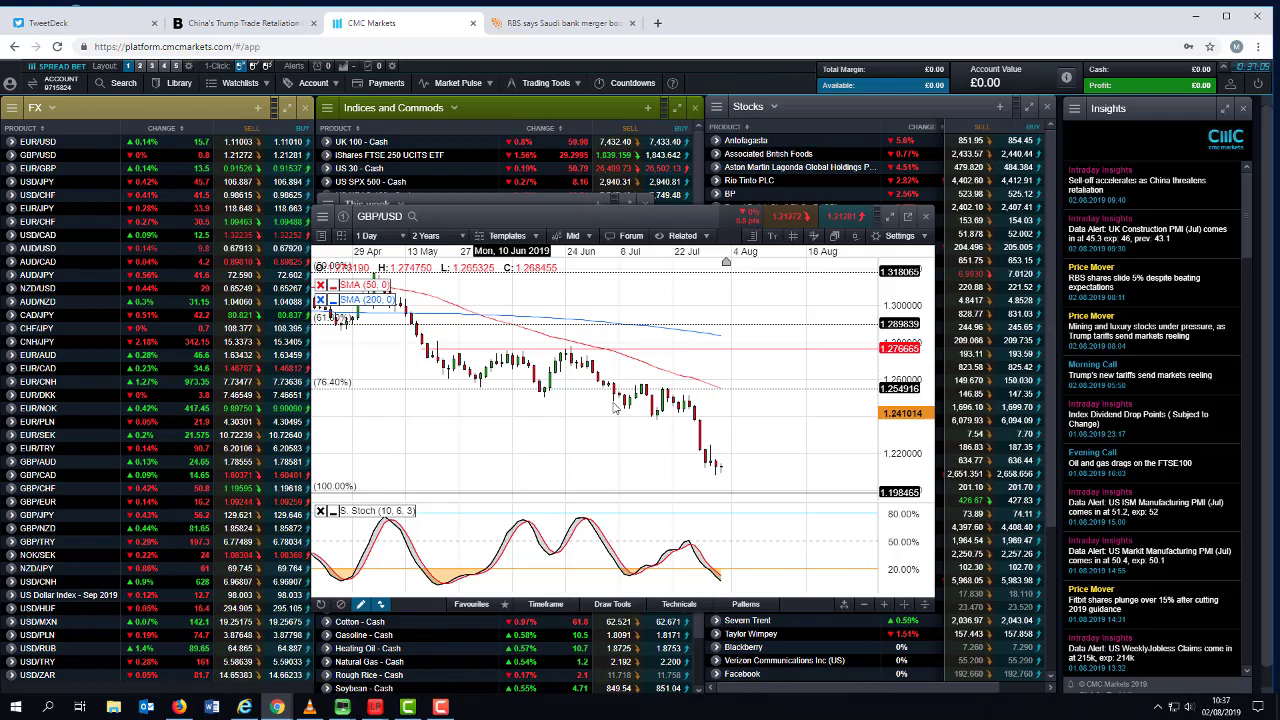
scroll(615, 407, down, 1)
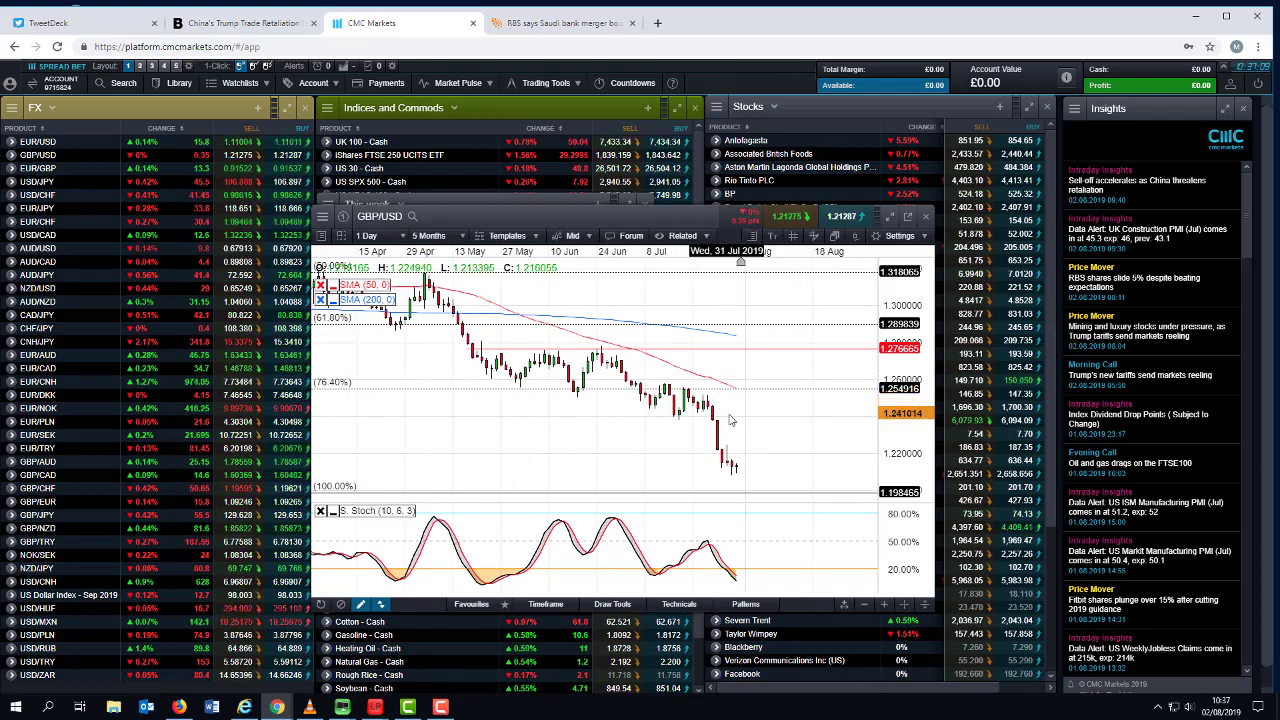
scroll(735, 440, down, 1)
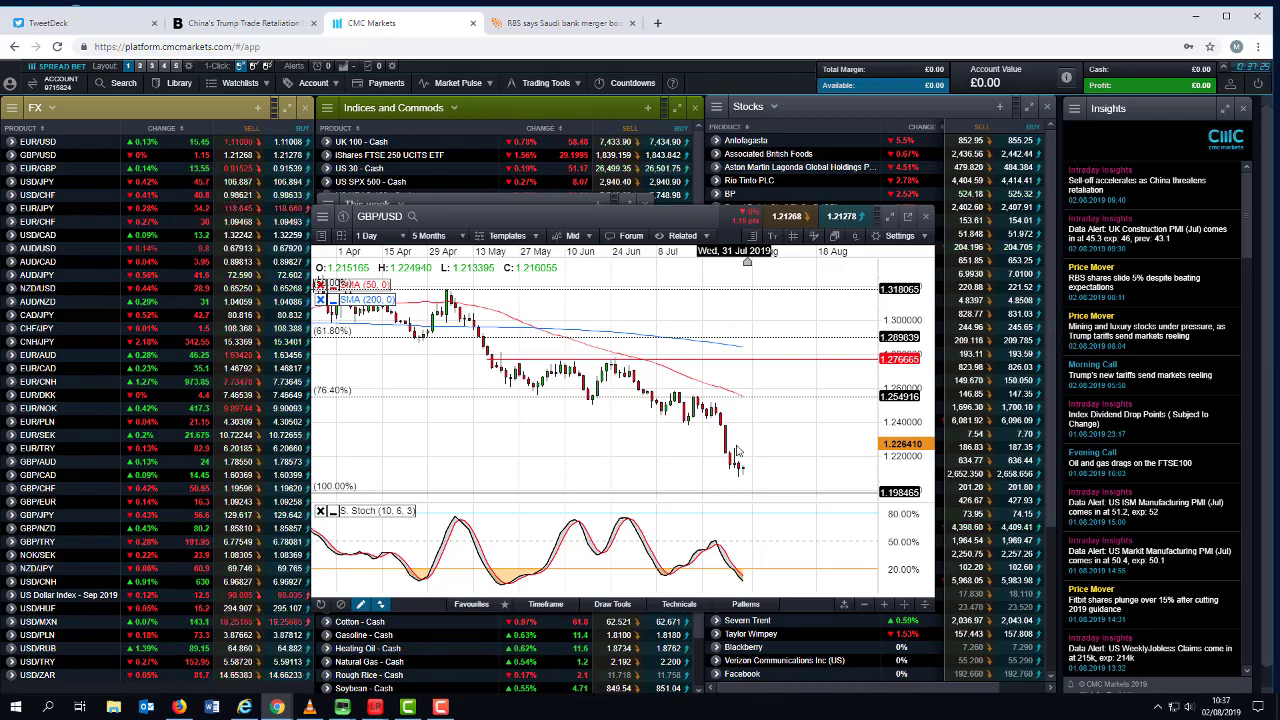
scroll(708, 405, down, 1)
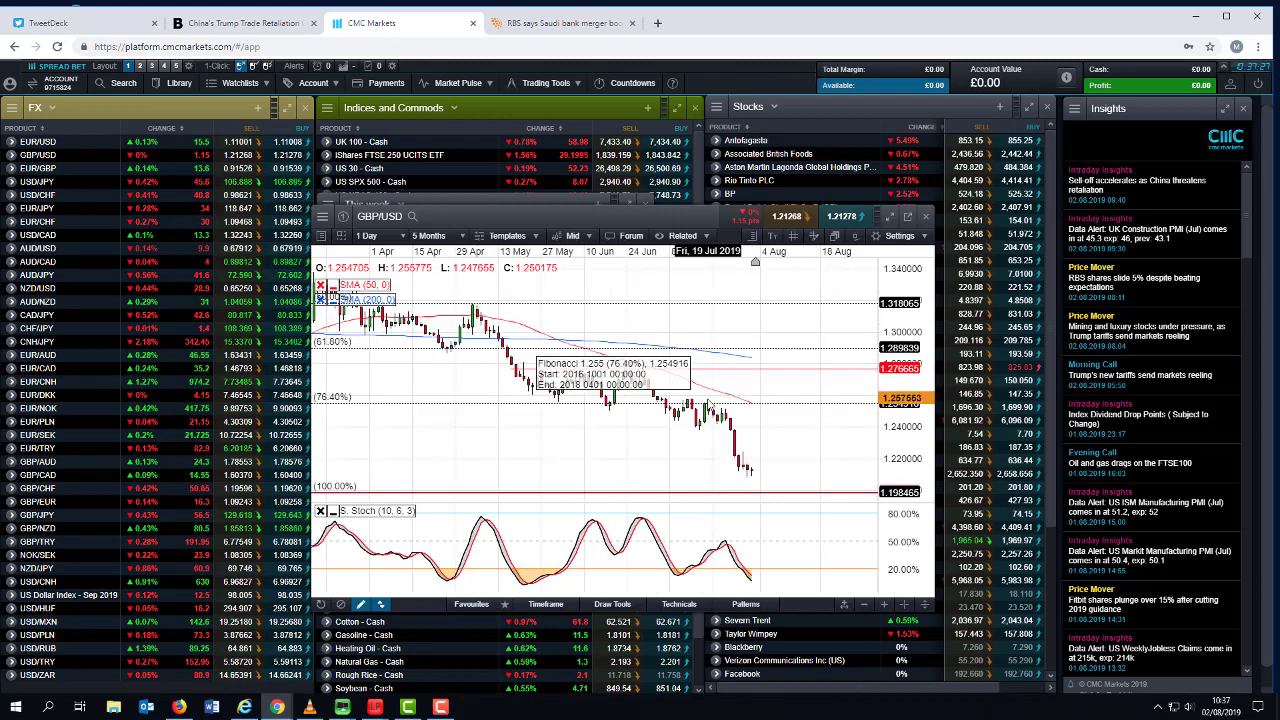
Replace the GBP/USD chart with an enlarged AUD/USD chart zoomed out to about 11 months.
click(925, 216)
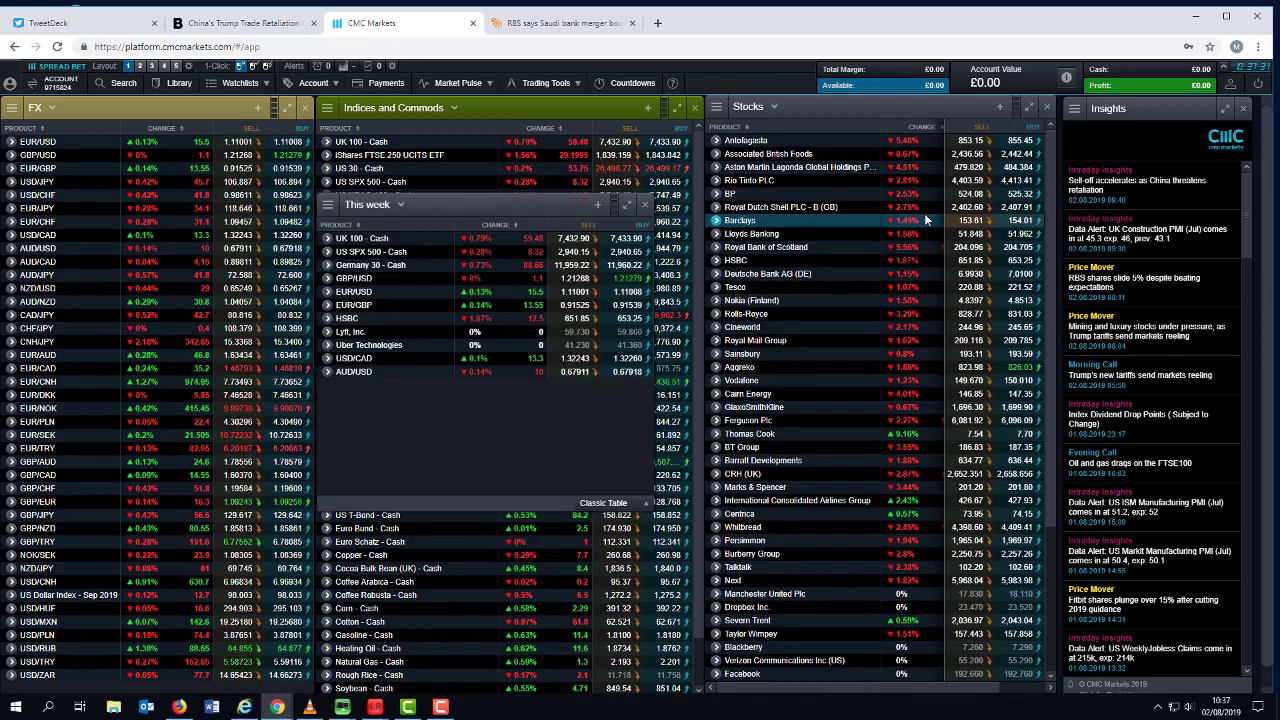
click(352, 372)
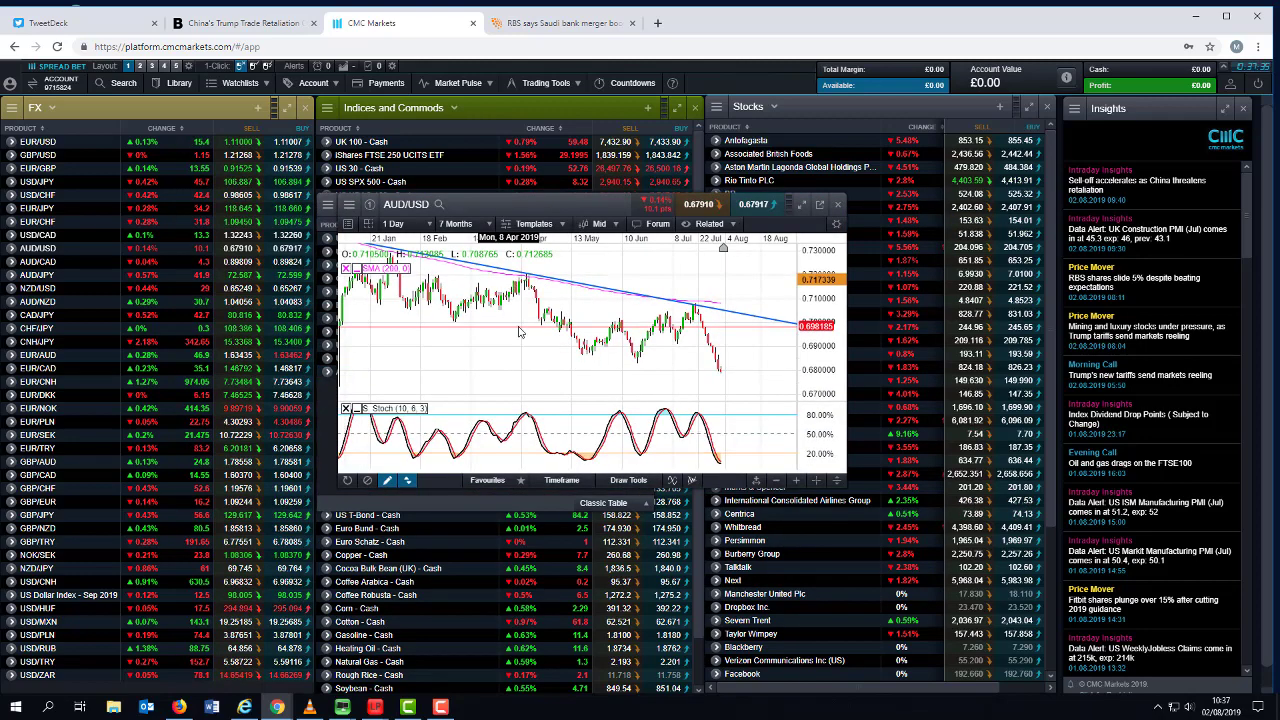
drag(592, 250, 508, 267)
drag(760, 505, 852, 568)
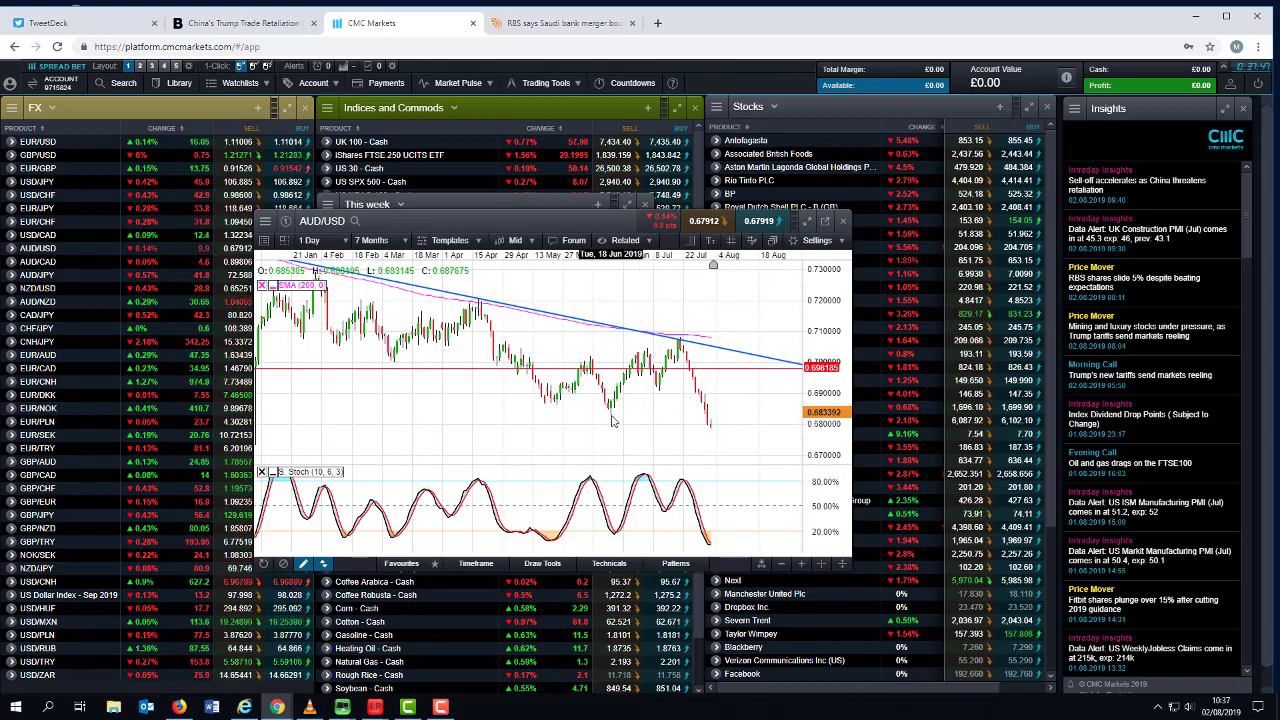
scroll(688, 393, down, 3)
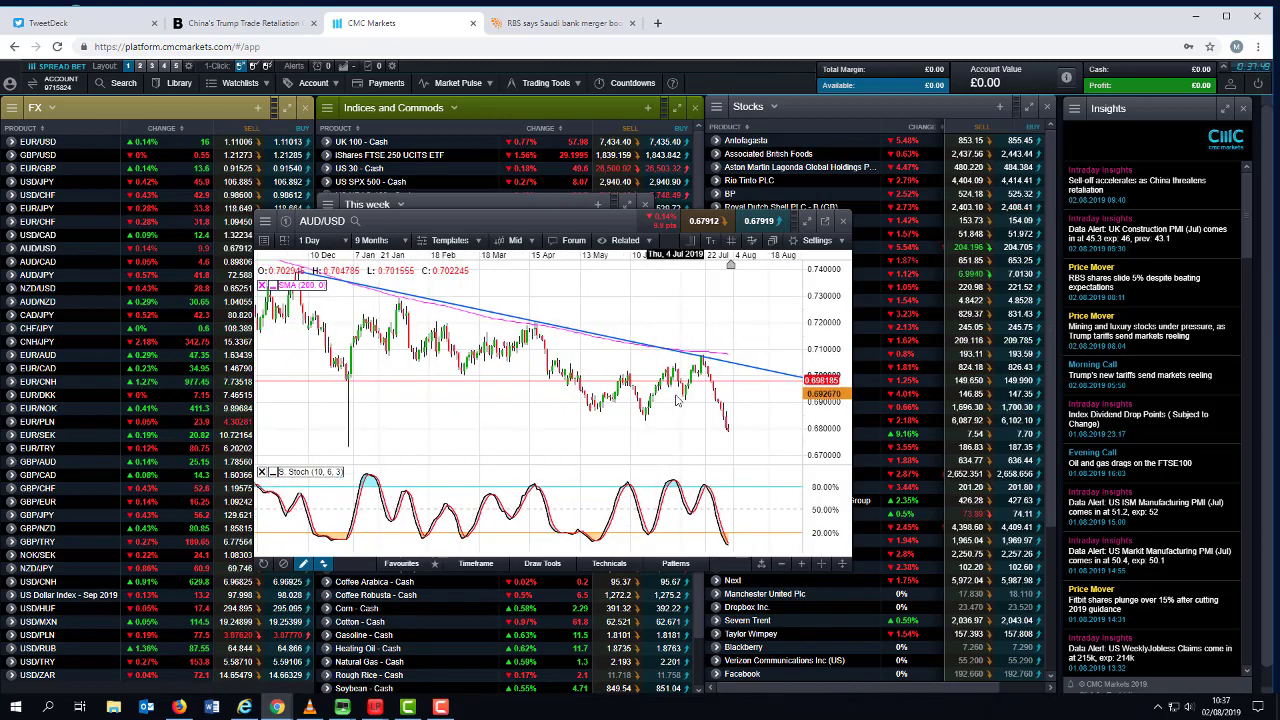
scroll(500, 420, down, 1)
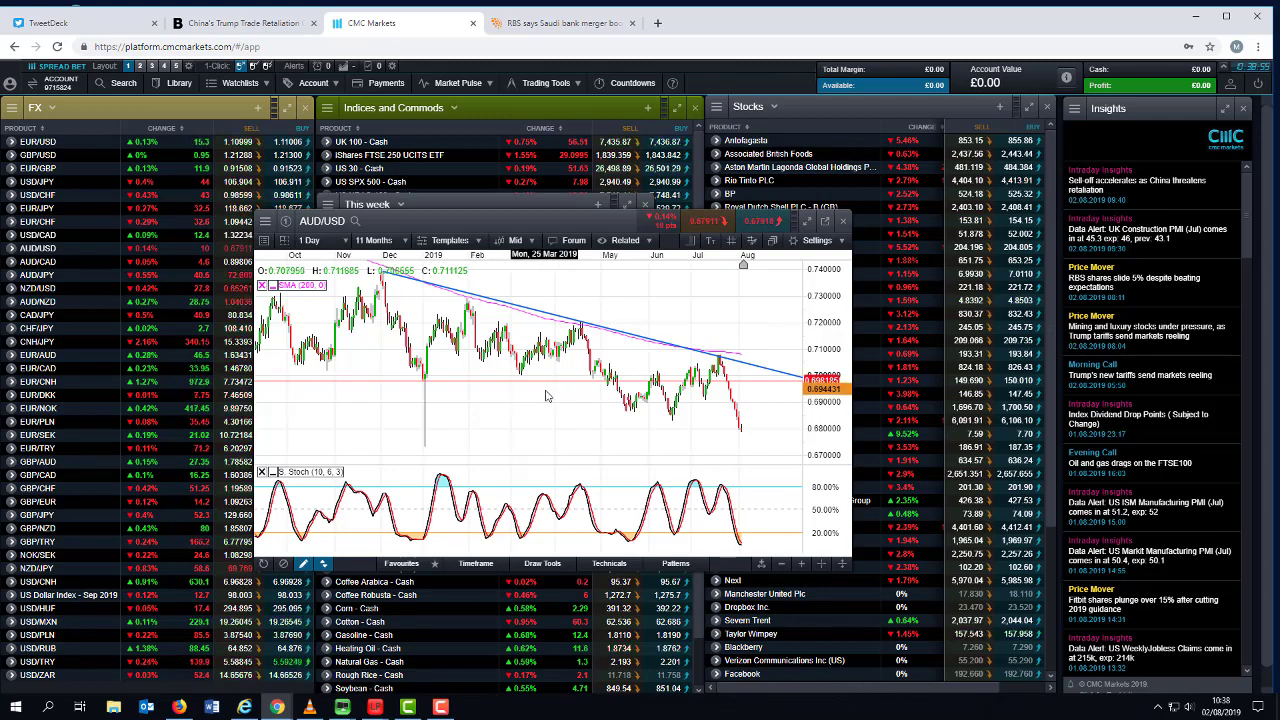
click(846, 221)
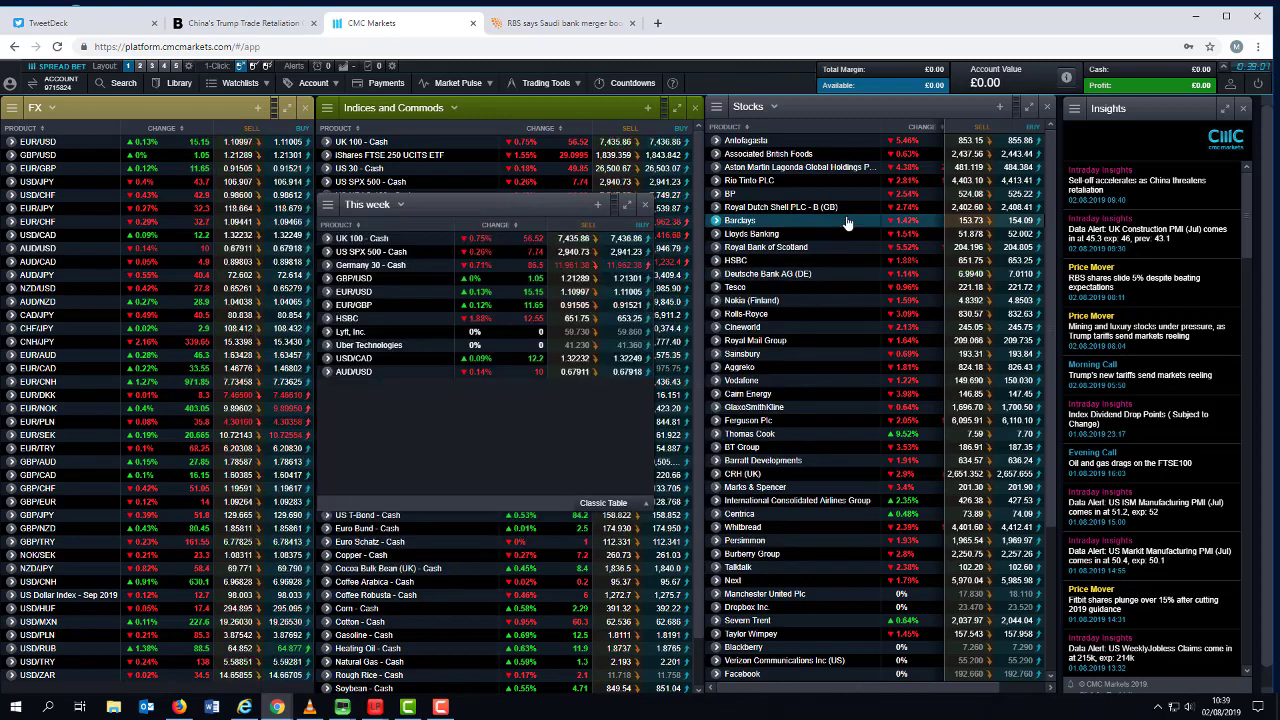
click(354, 358)
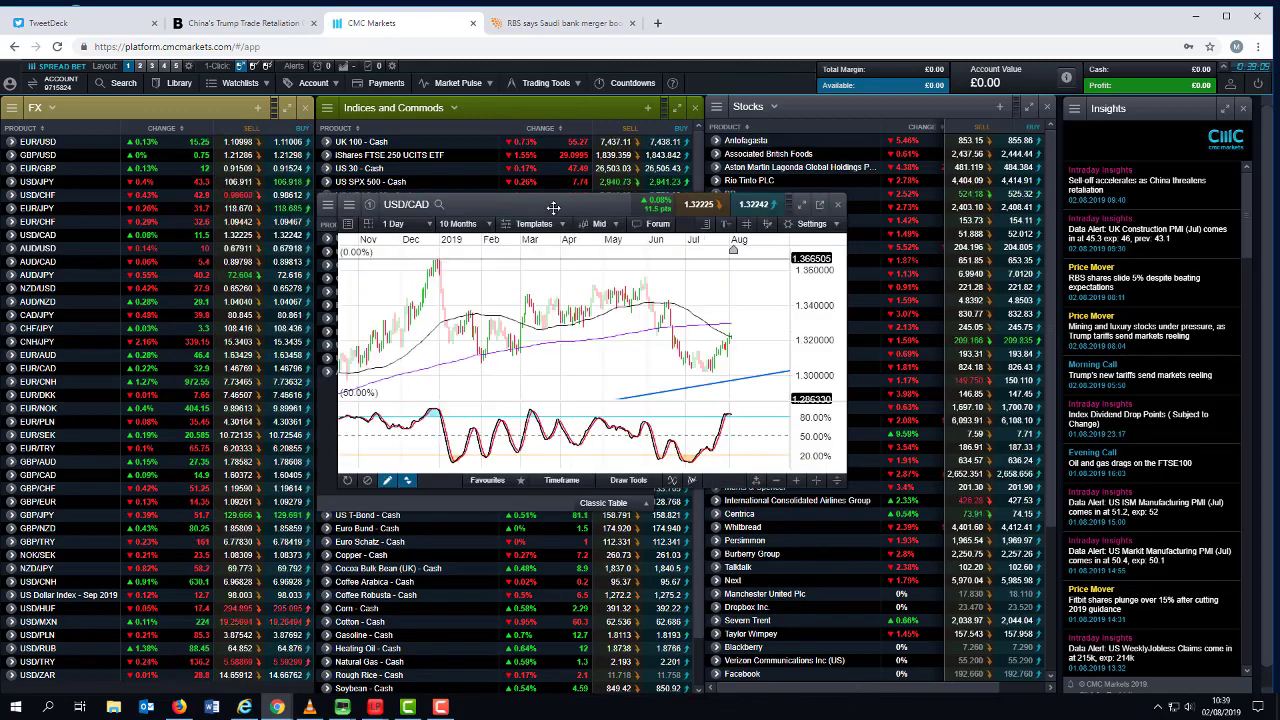
drag(553, 207, 536, 214)
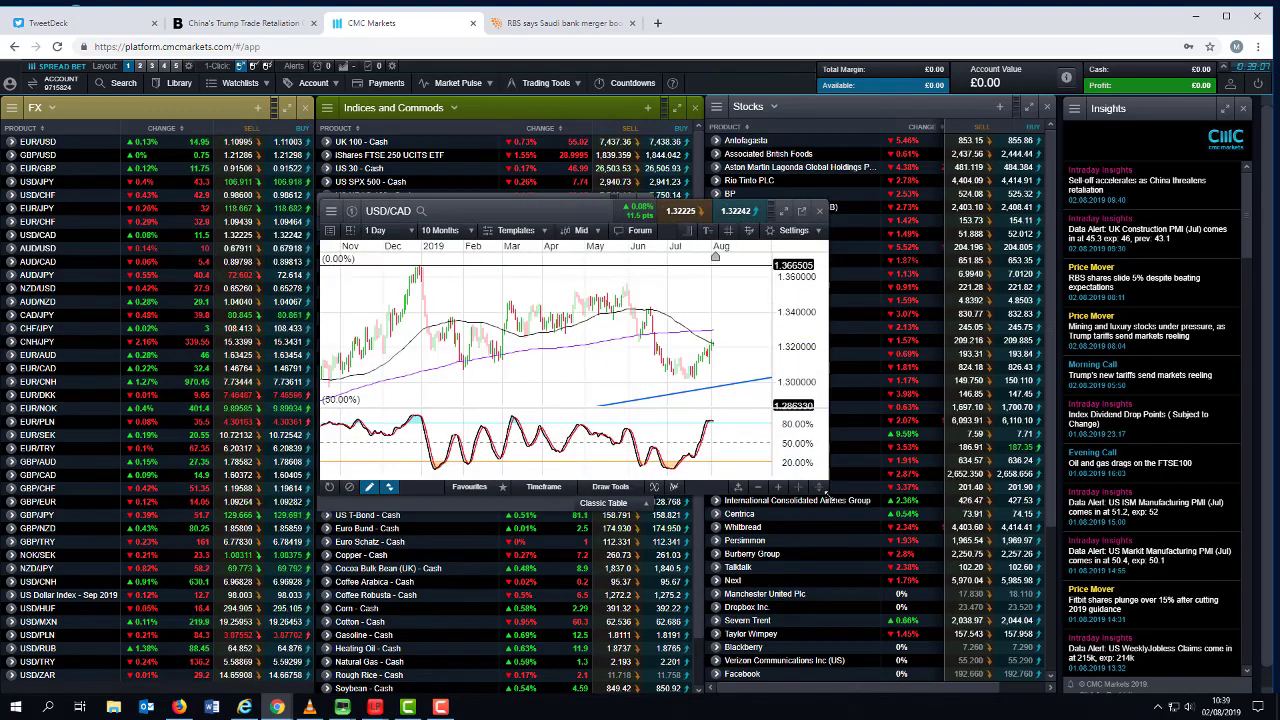
drag(823, 494, 942, 590)
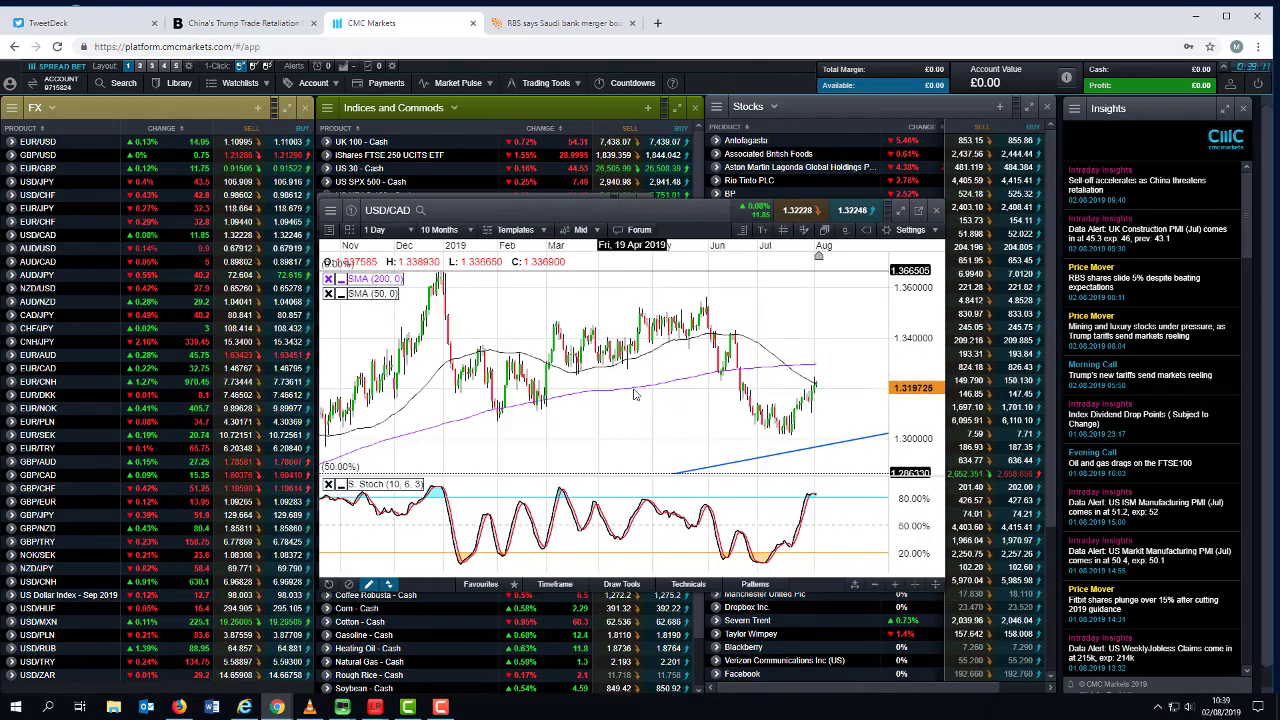
scroll(633, 395, down, 2)
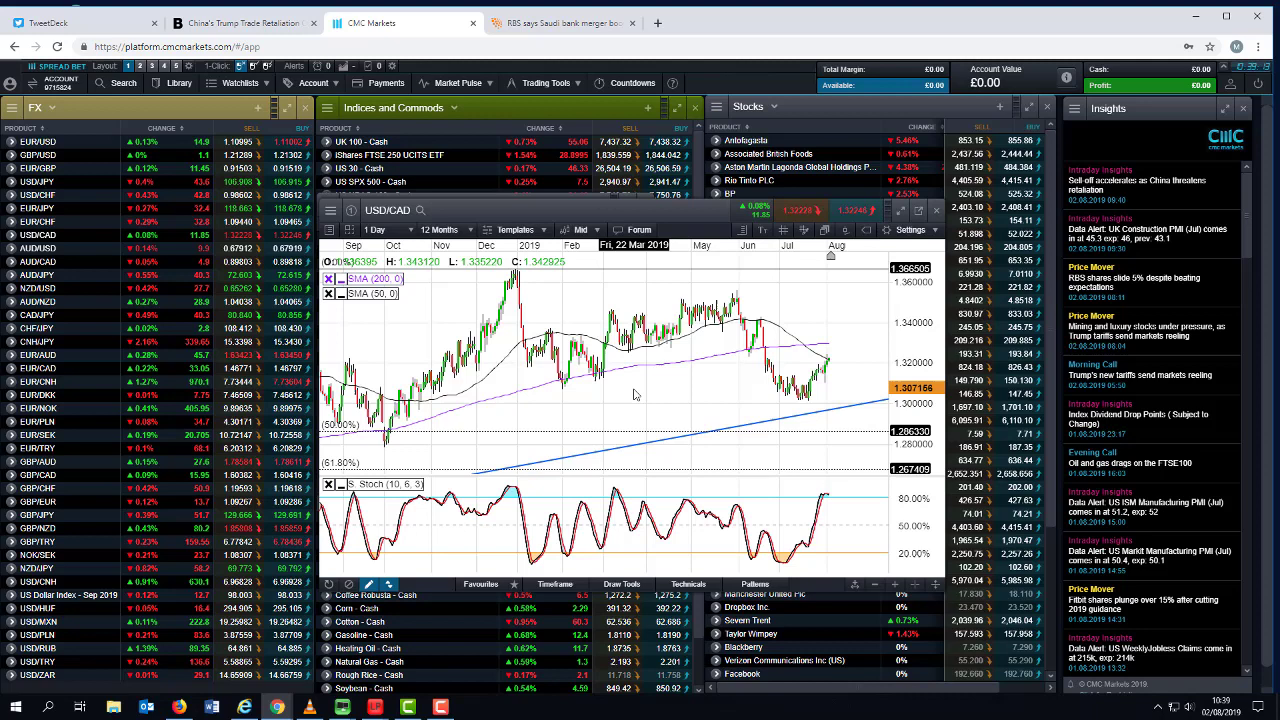
scroll(655, 403, up, 1)
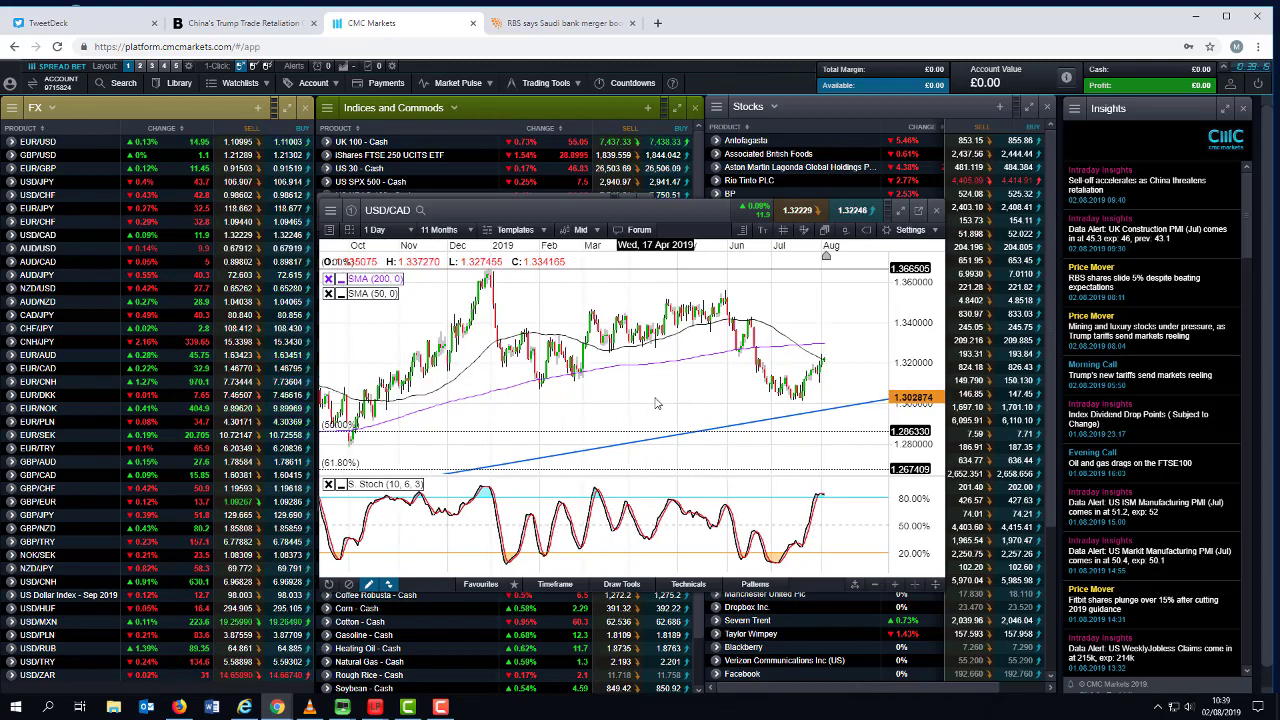
scroll(655, 403, up, 1)
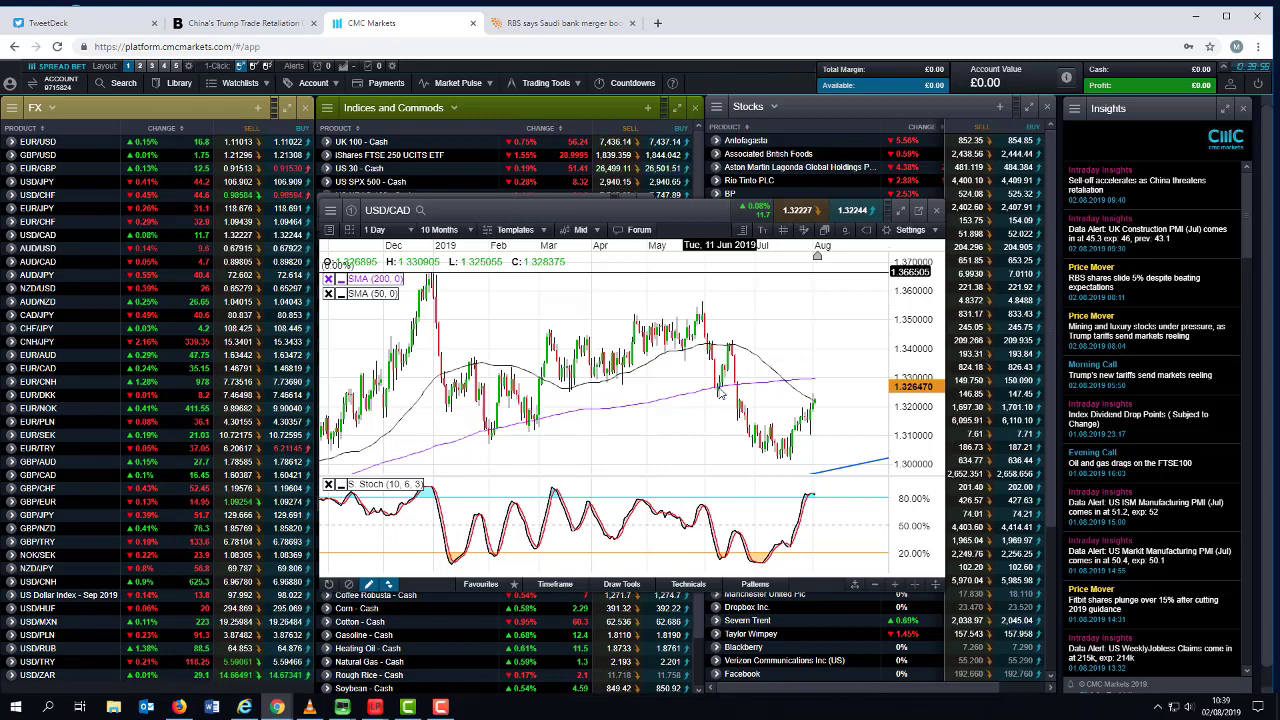
scroll(718, 392, down, 2)
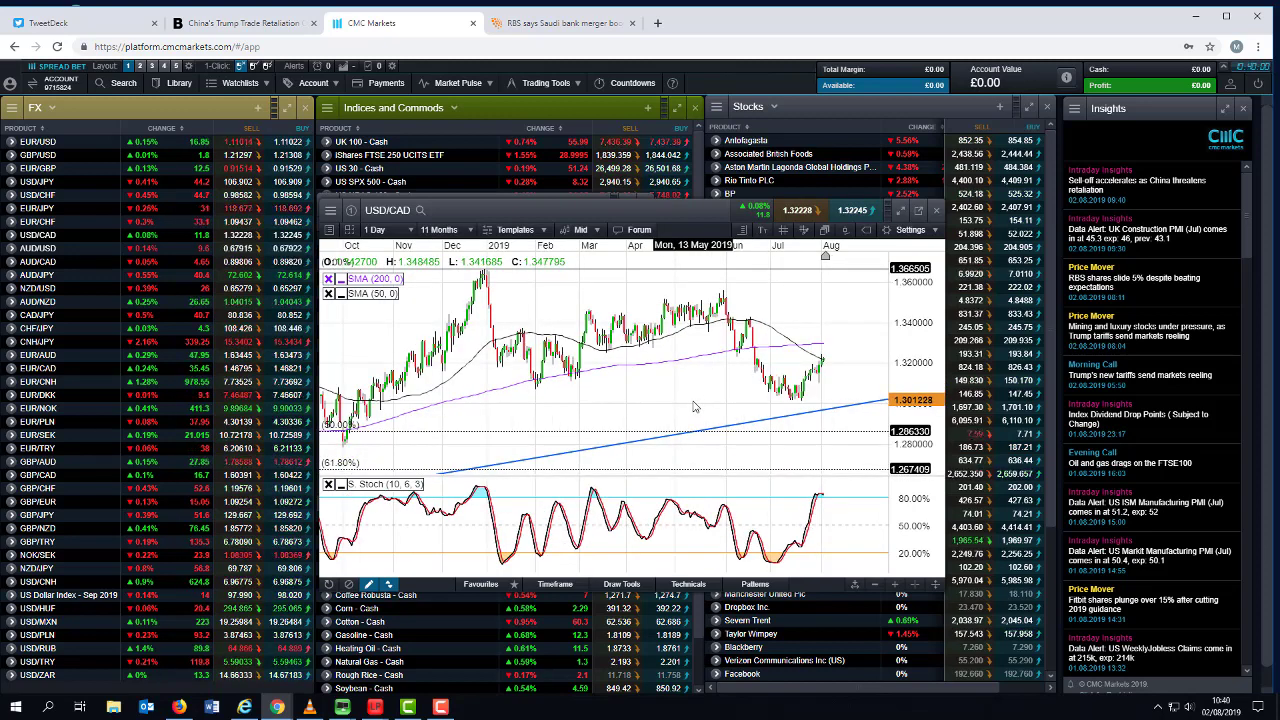
scroll(692, 407, up, 1)
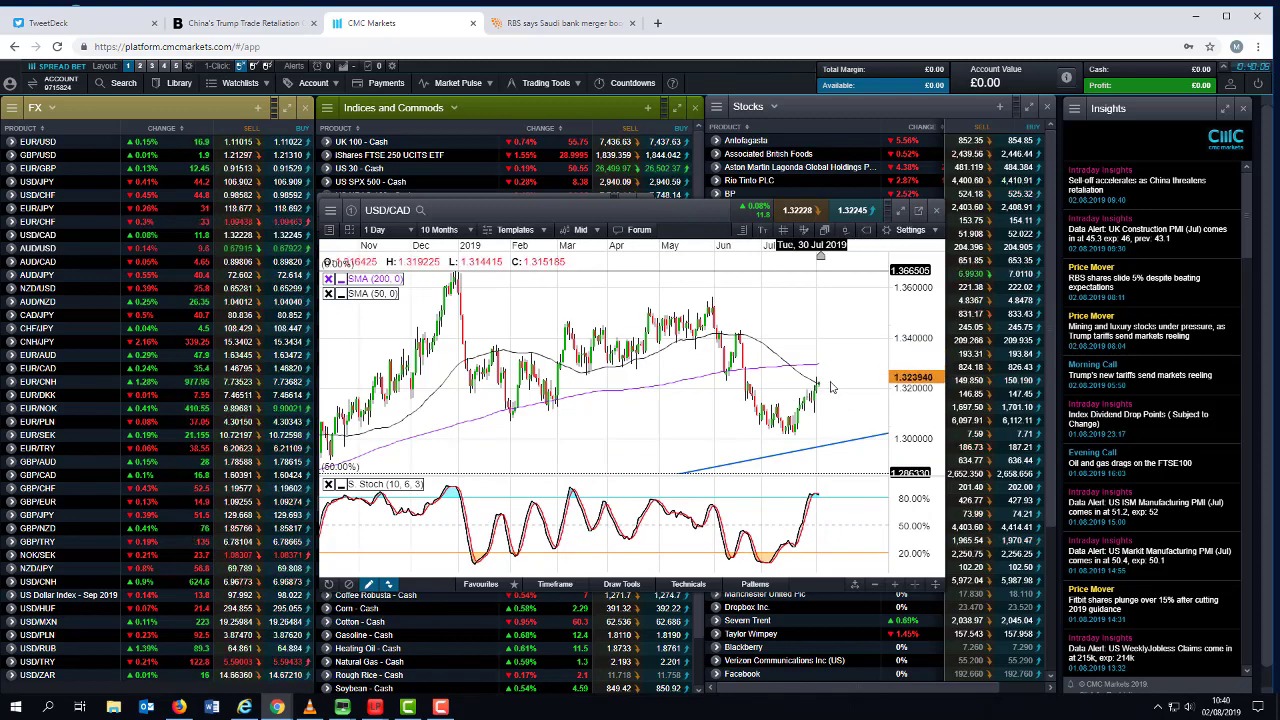
click(937, 214)
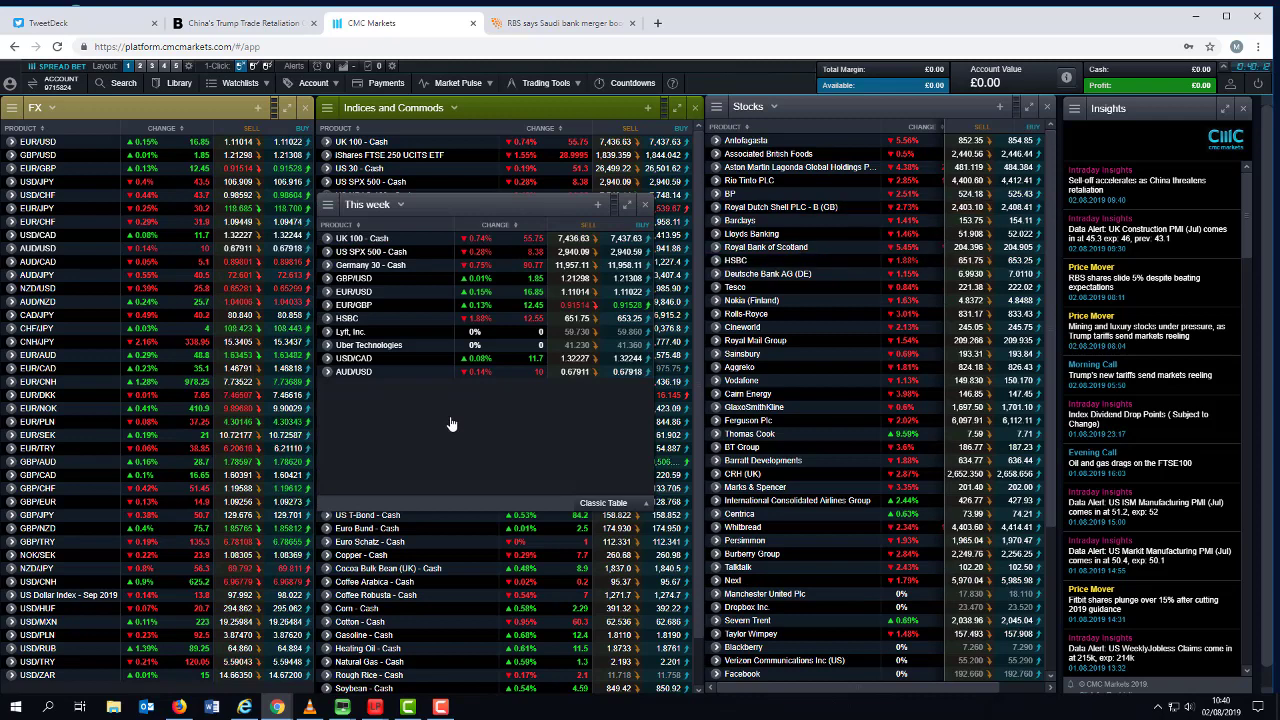
click(352, 320)
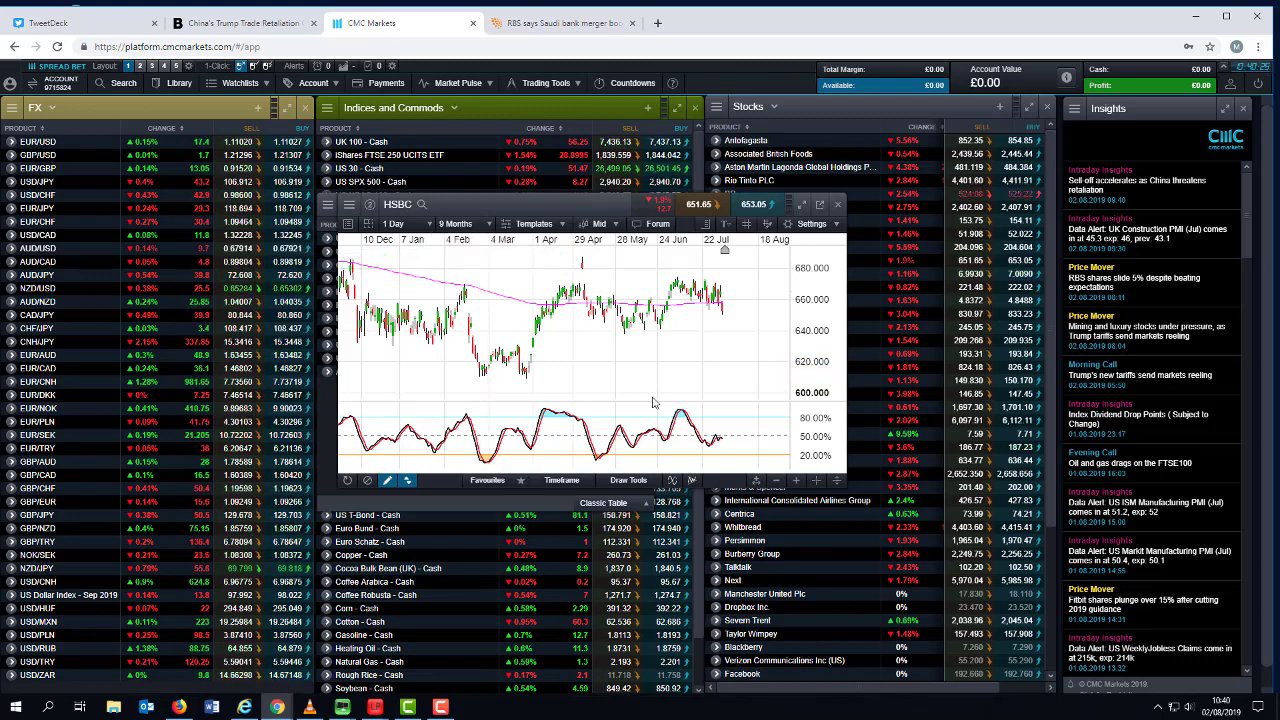
scroll(672, 372, up, 1)
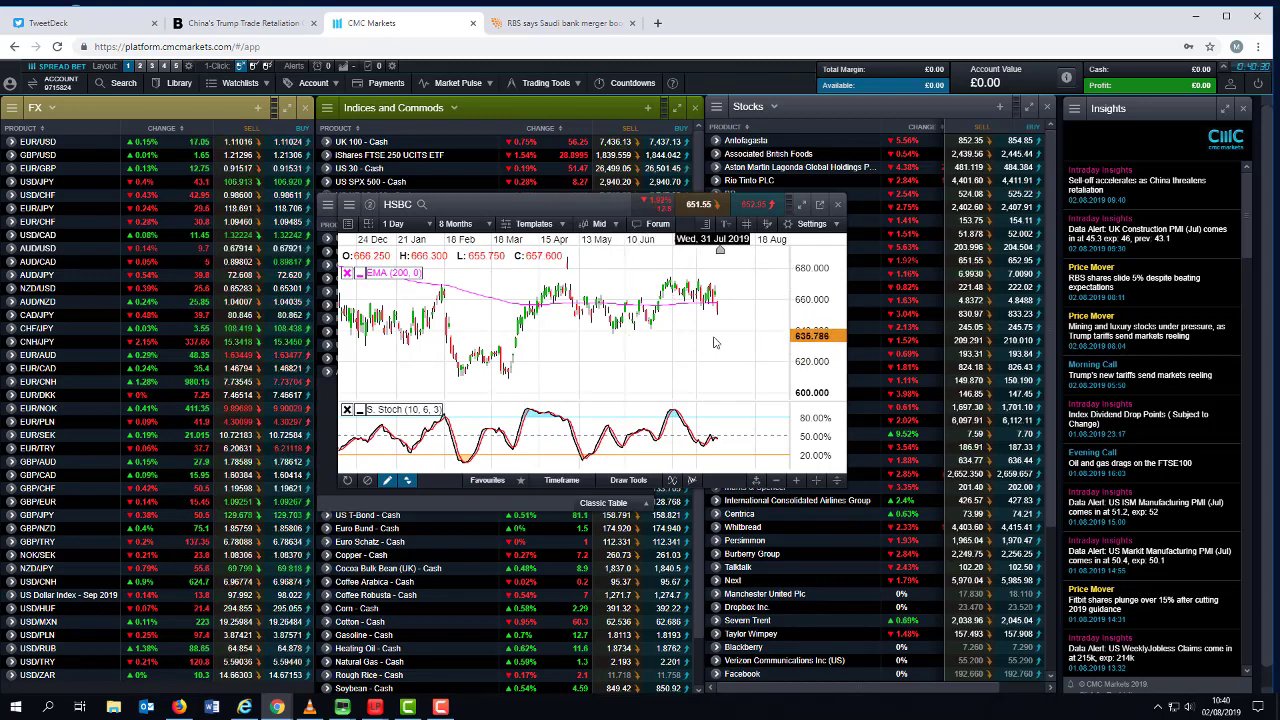
scroll(712, 340, up, 1)
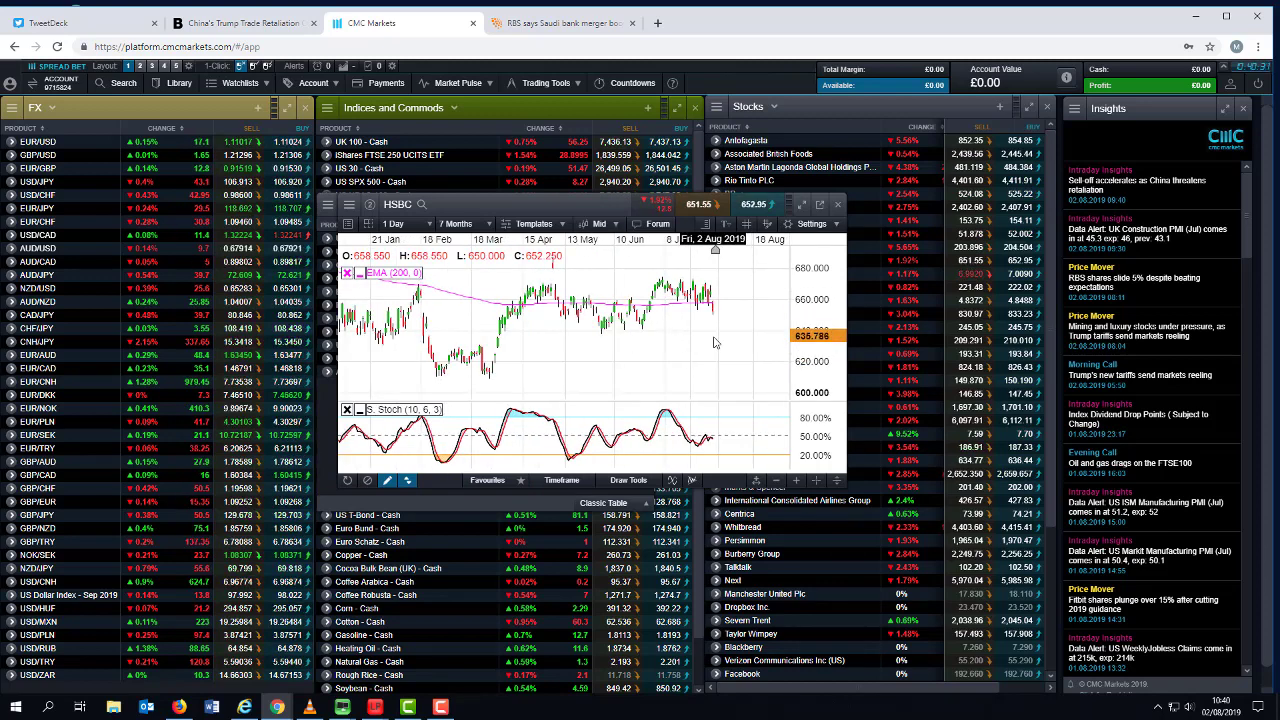
click(838, 205)
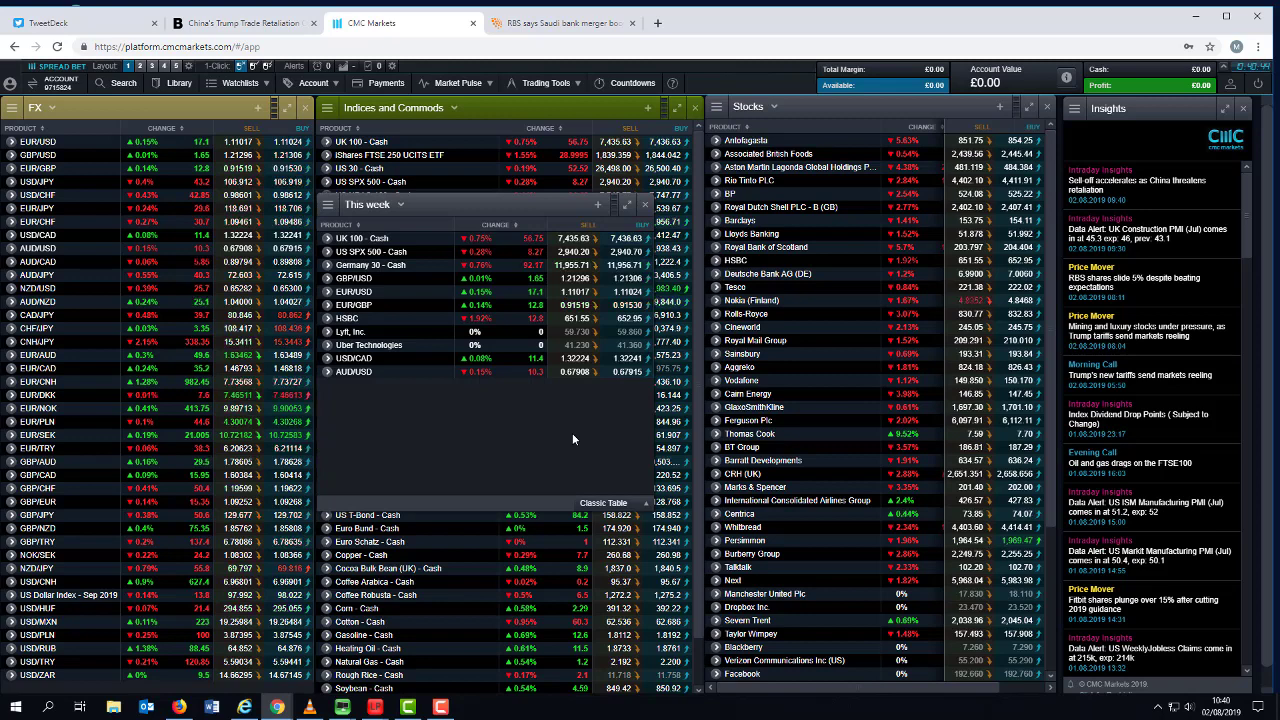
Open the Lyft, Inc. daily chart from the This week watchlist.
click(346, 334)
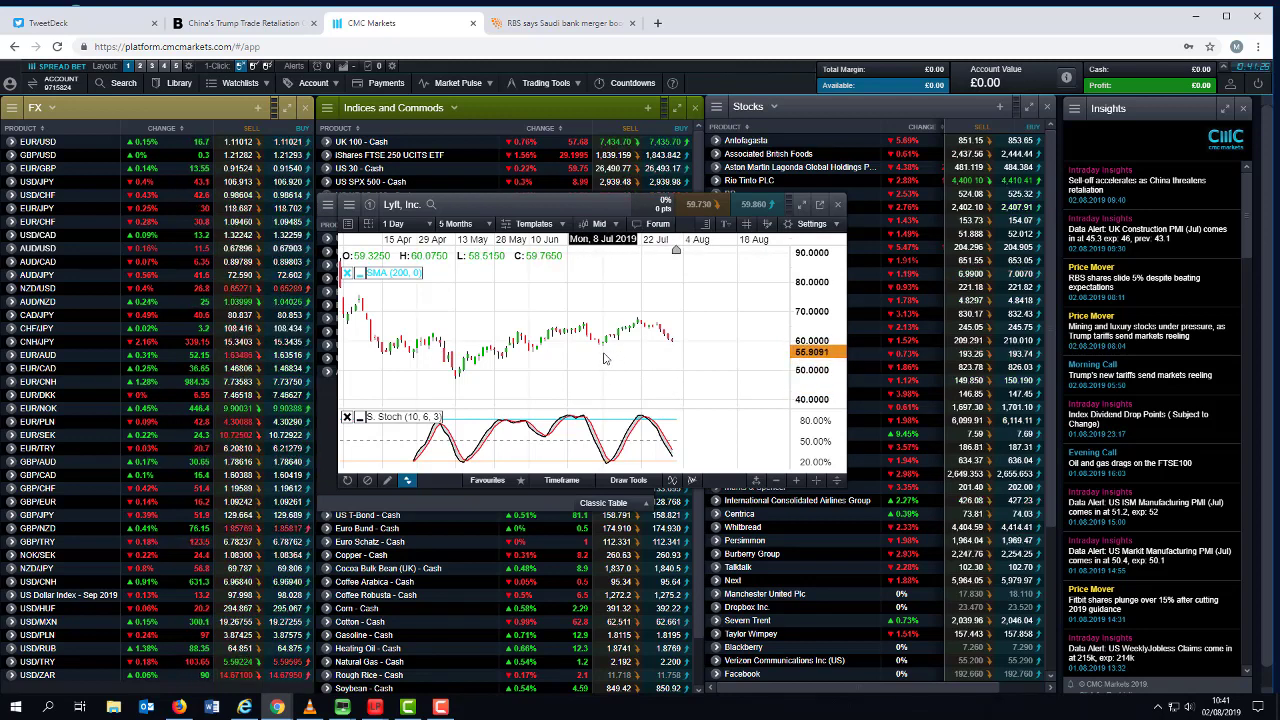
Close the Lyft chart, open Uber Technologies, and move its window lower-left.
click(839, 205)
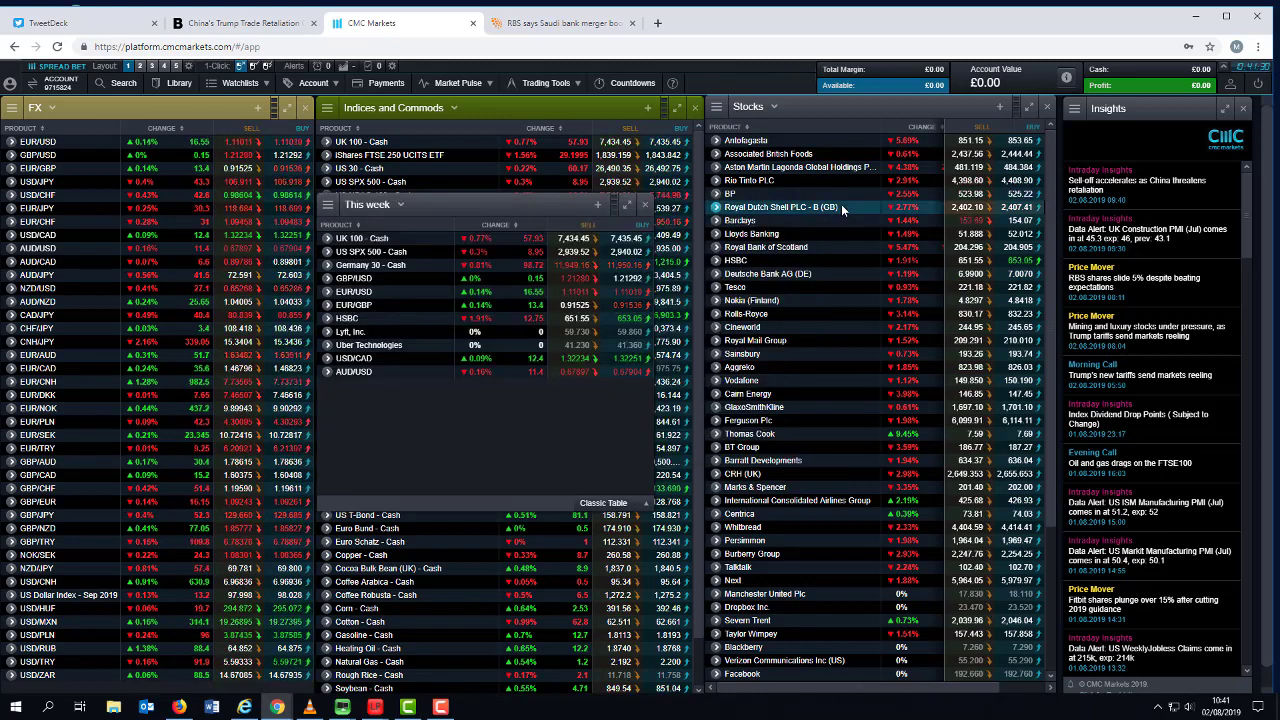
click(367, 346)
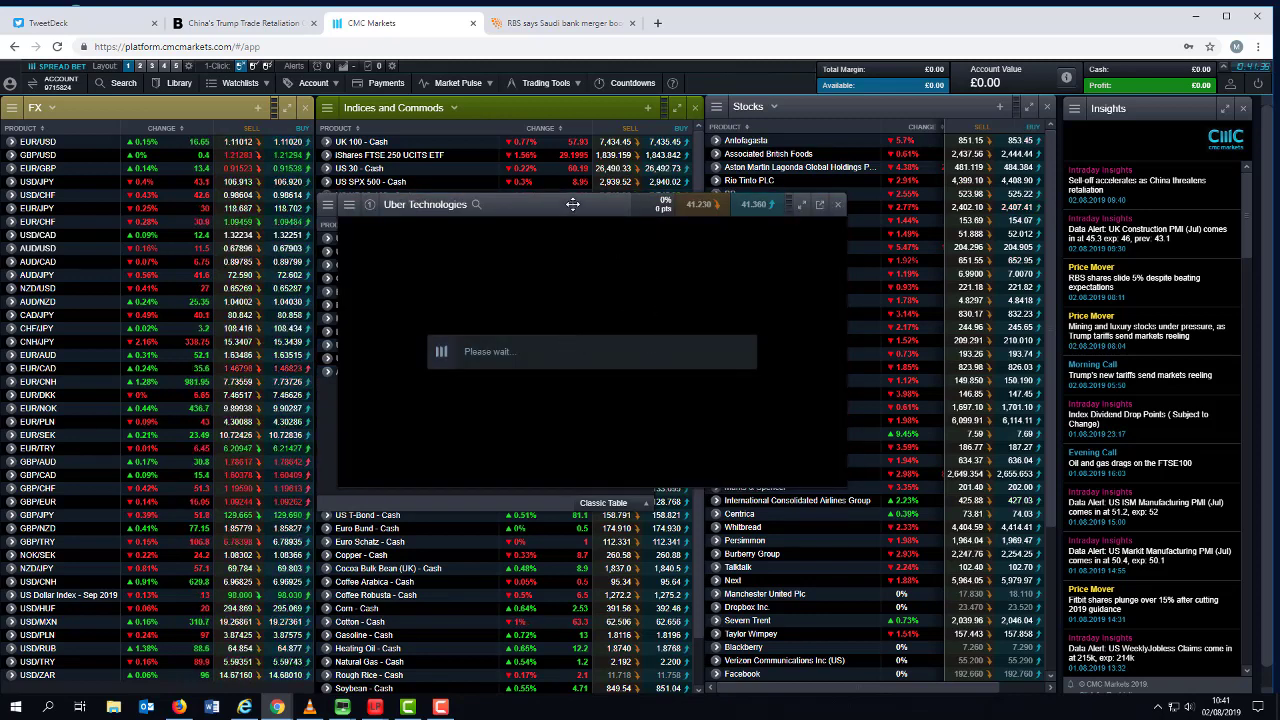
drag(573, 204, 533, 281)
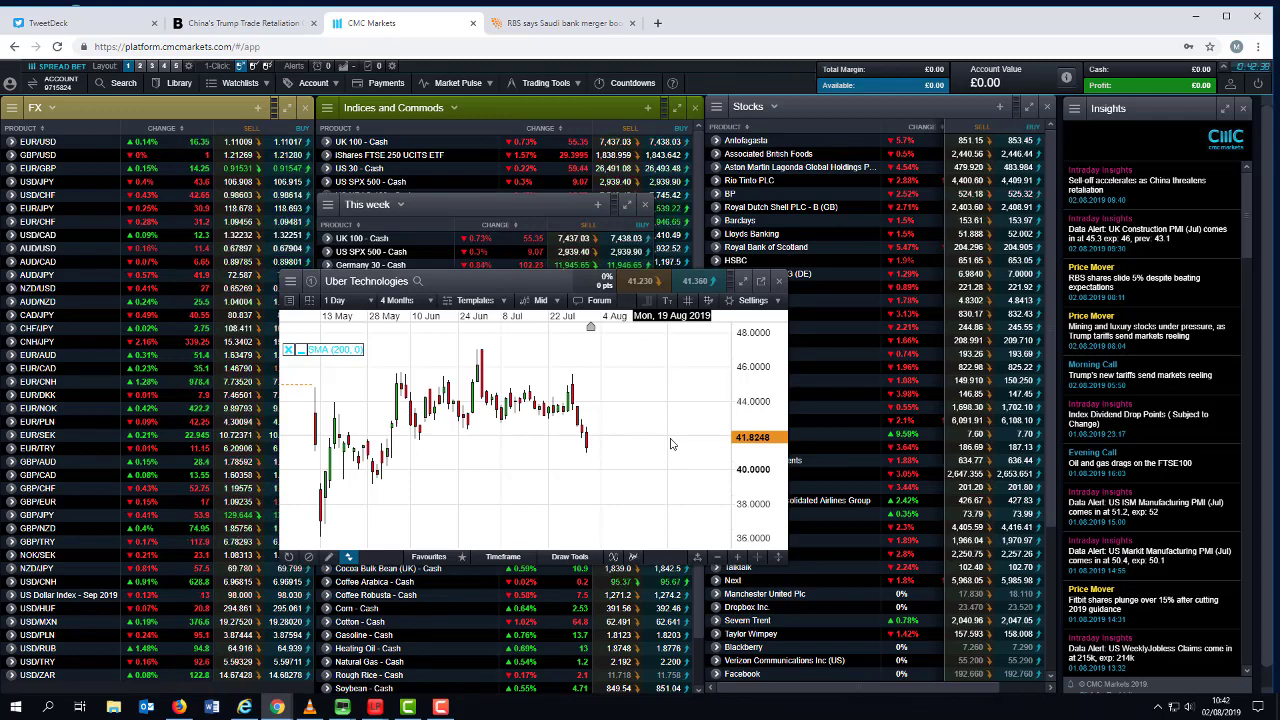
Close the Uber Technologies chart window and the This week watchlist panel.
click(781, 282)
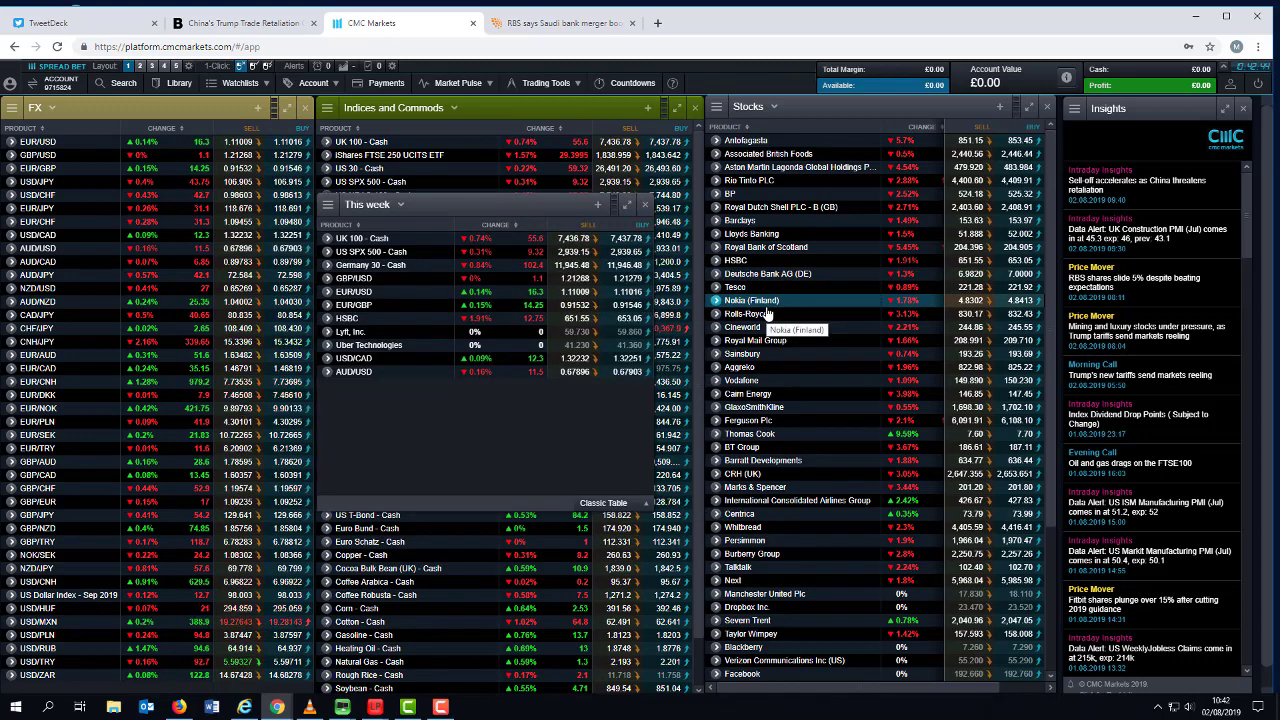
click(645, 206)
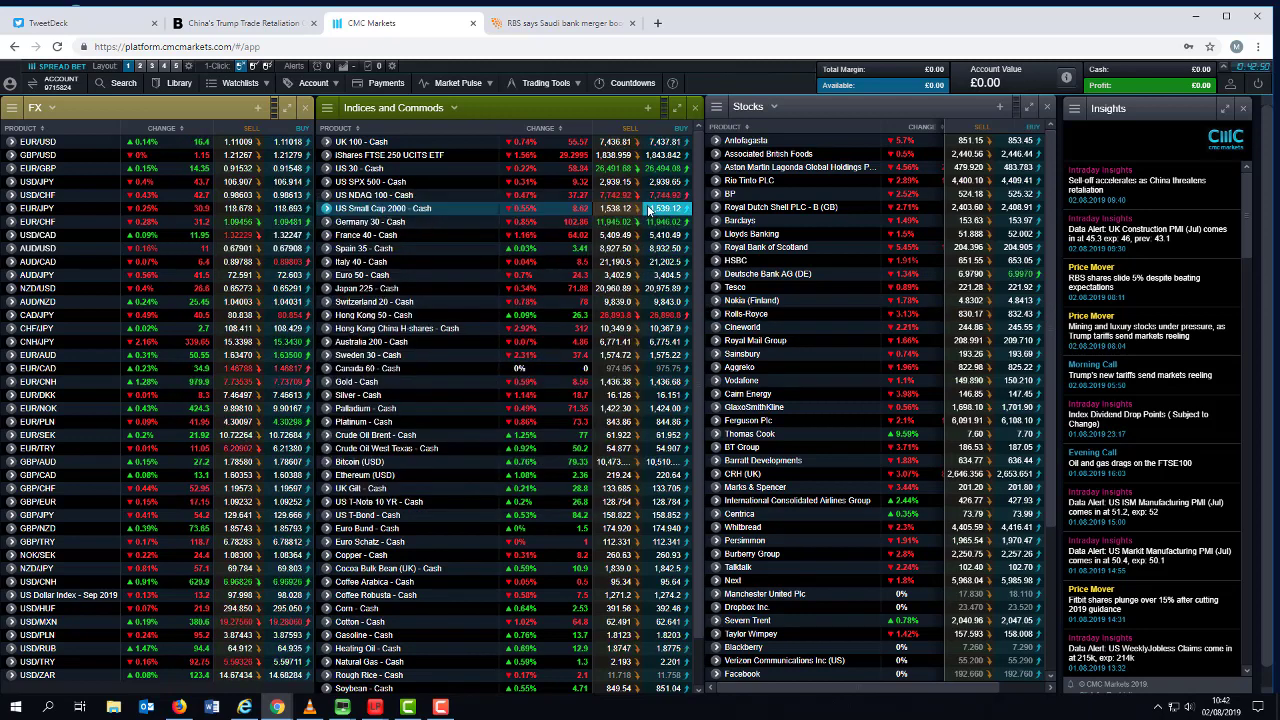